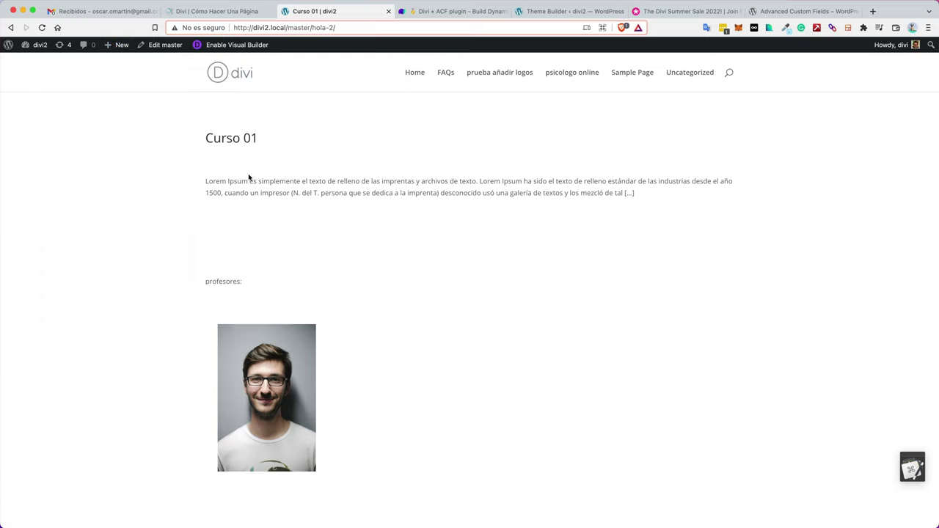
Add Profesor 02 and Profesor 03 to the Curso 01 master's profesores field, and save the update to view the page
left_click(166, 49)
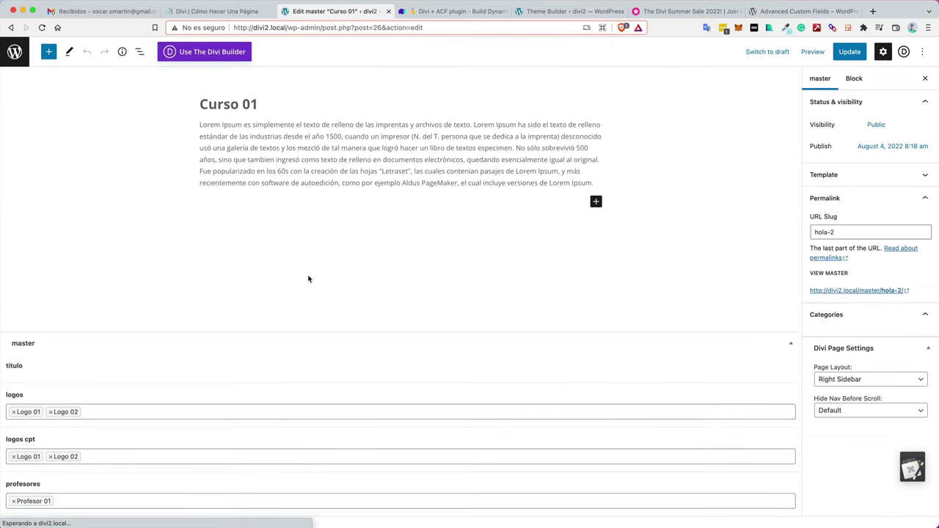
left_click(72, 500)
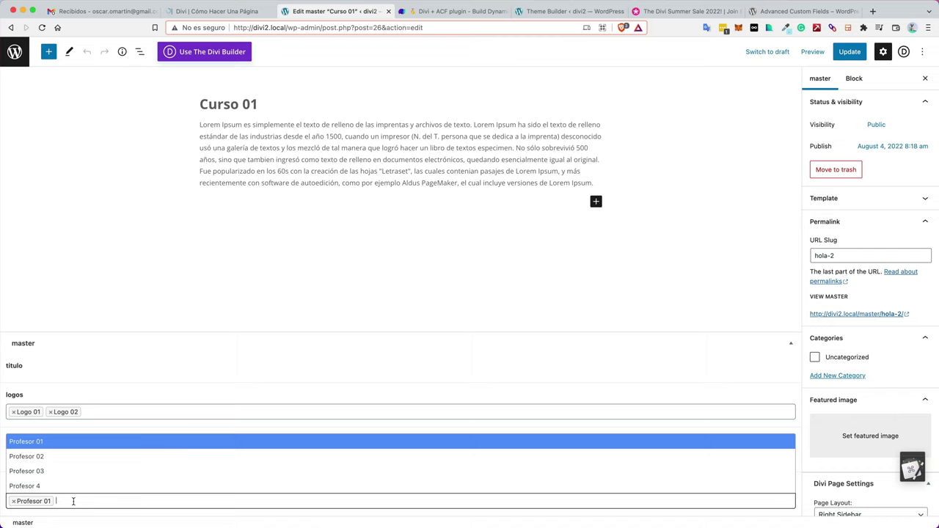
left_click(59, 455)
left_click(126, 500)
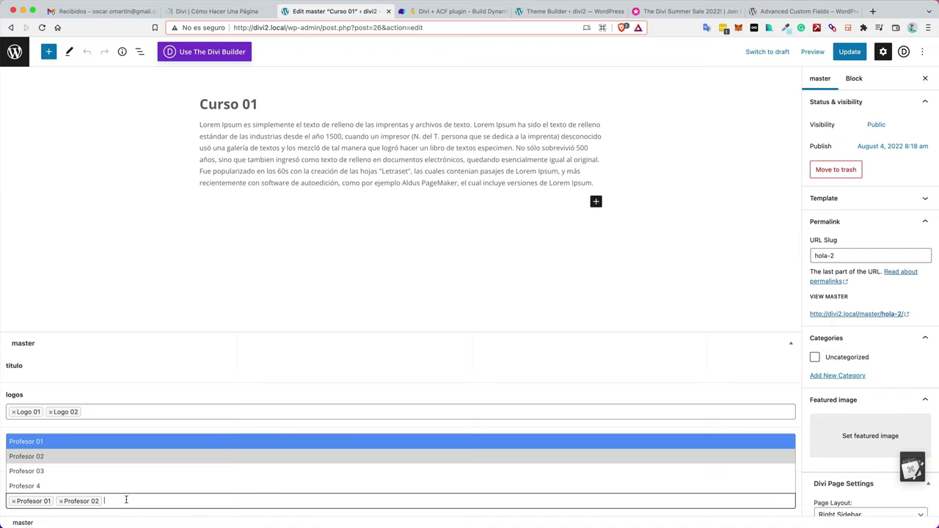
left_click(110, 473)
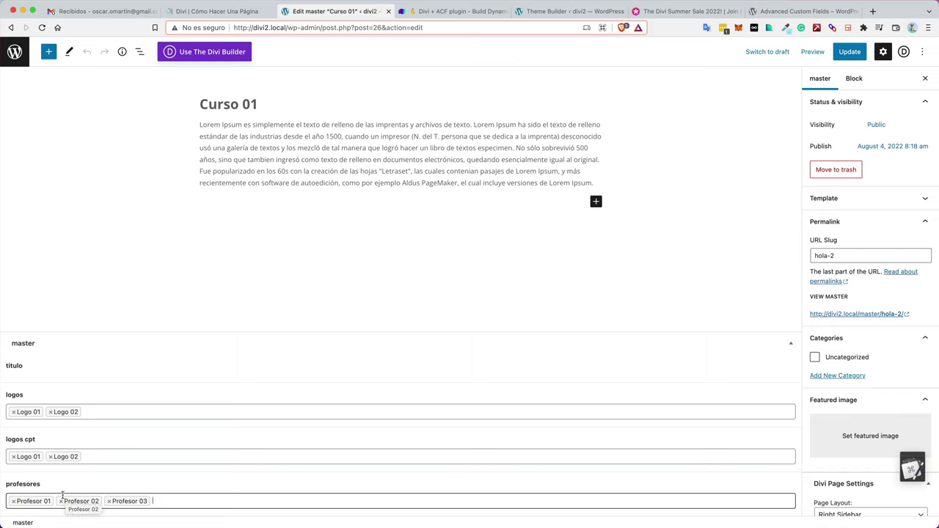
left_click(855, 51)
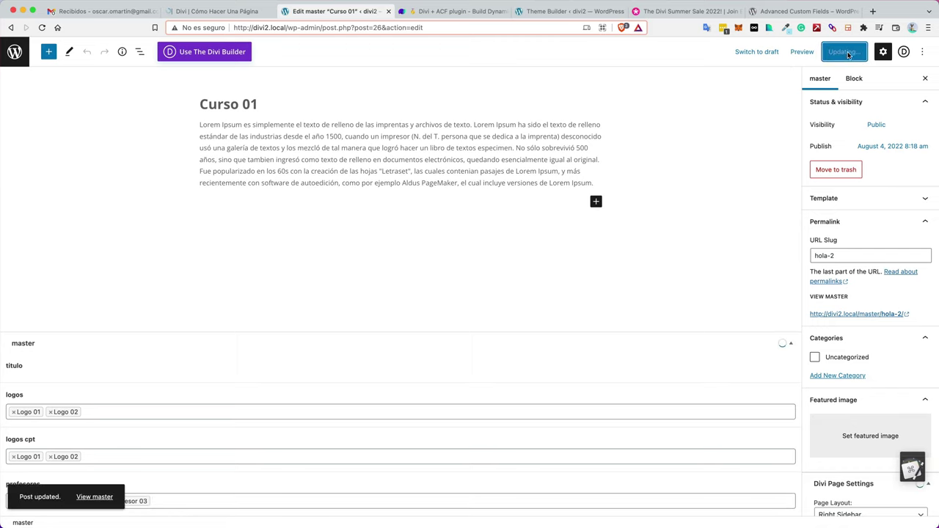
left_click(92, 498)
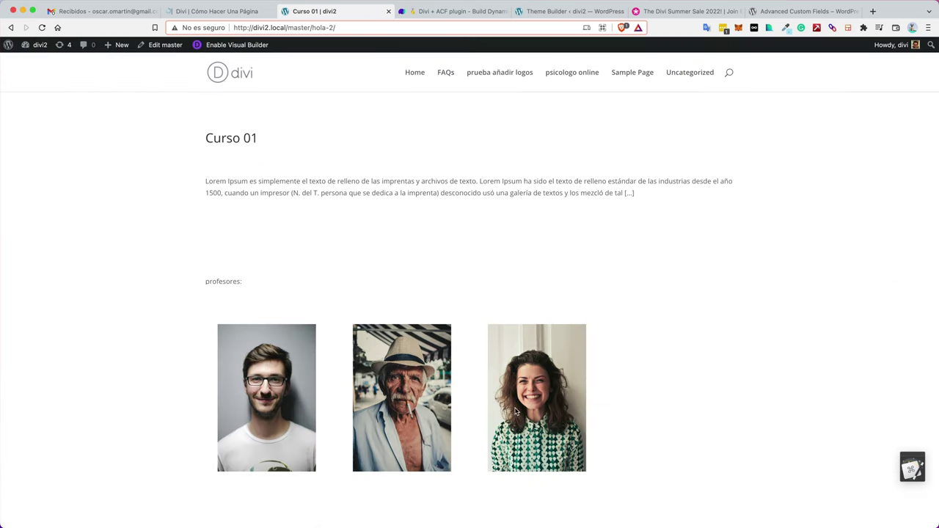
Go to the site dashboard and look over the list of all Profesores entries
mouse_move(35, 46)
left_click(35, 64)
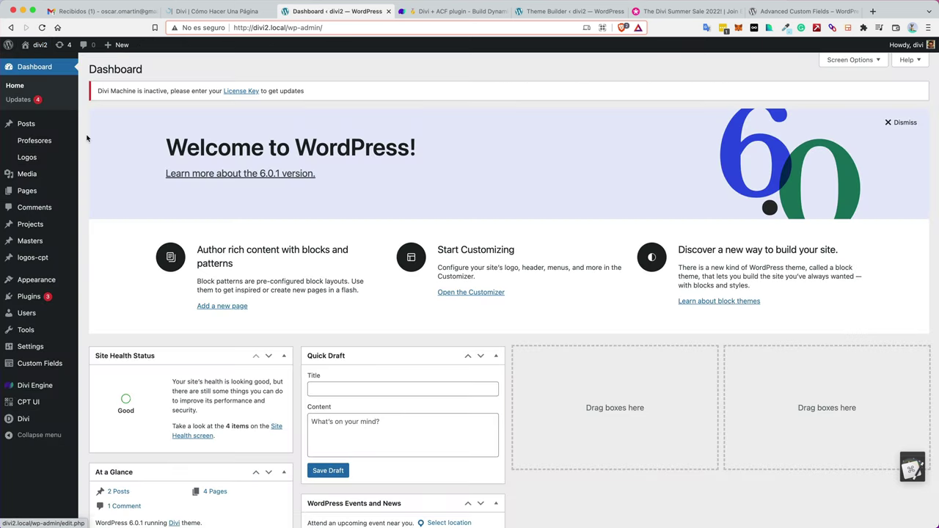
left_click(33, 143)
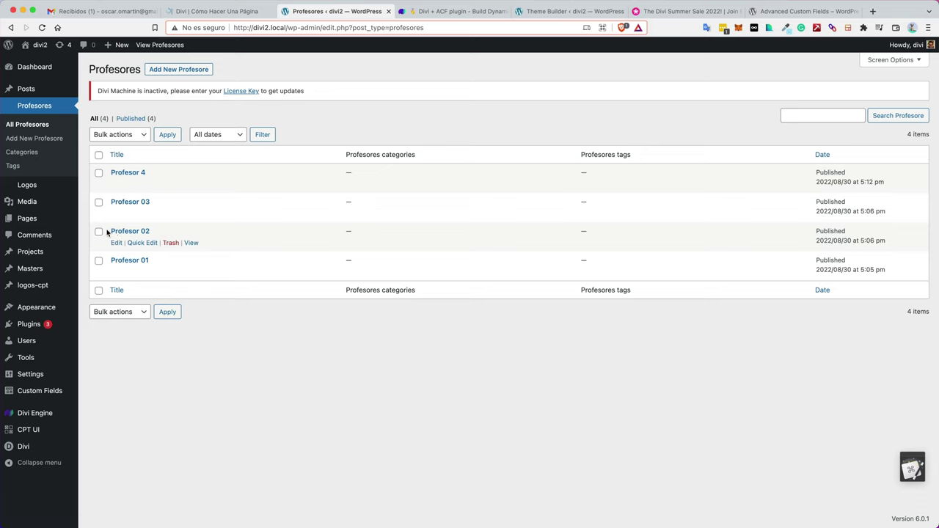
Open Curso 01 from the Masters list for editing and review the choices available in its profesores field
left_click(30, 269)
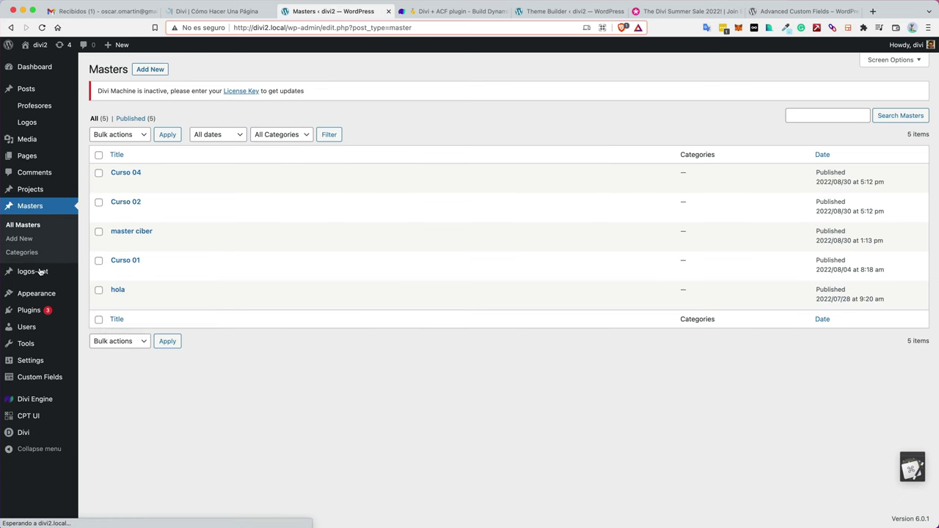
left_click(116, 273)
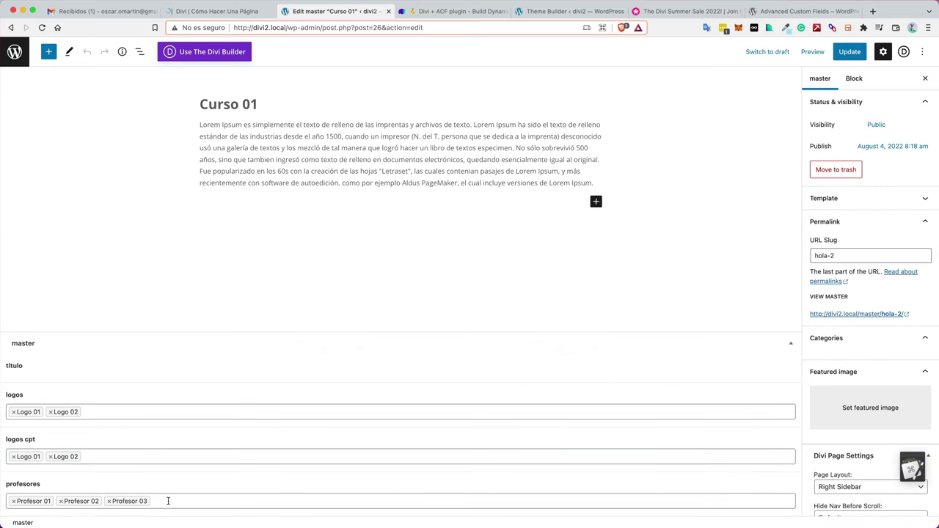
left_click(168, 501)
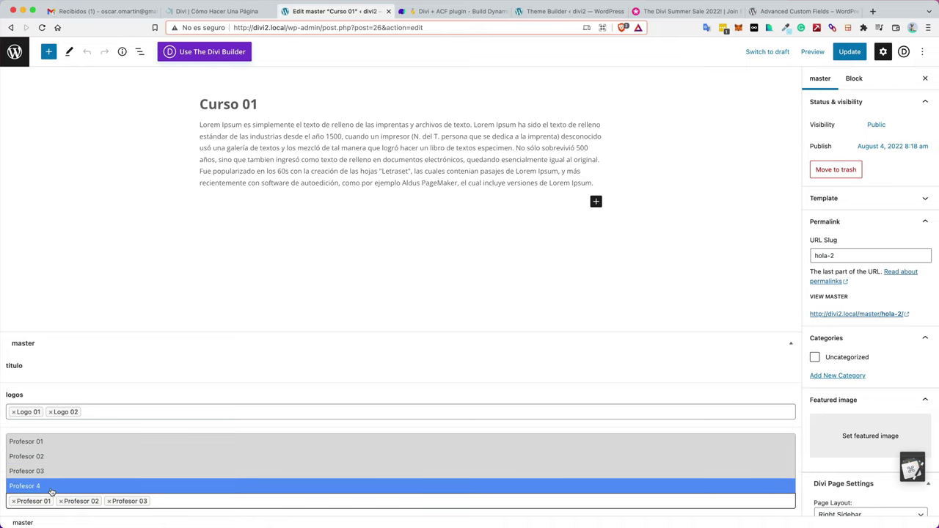
left_click(260, 228)
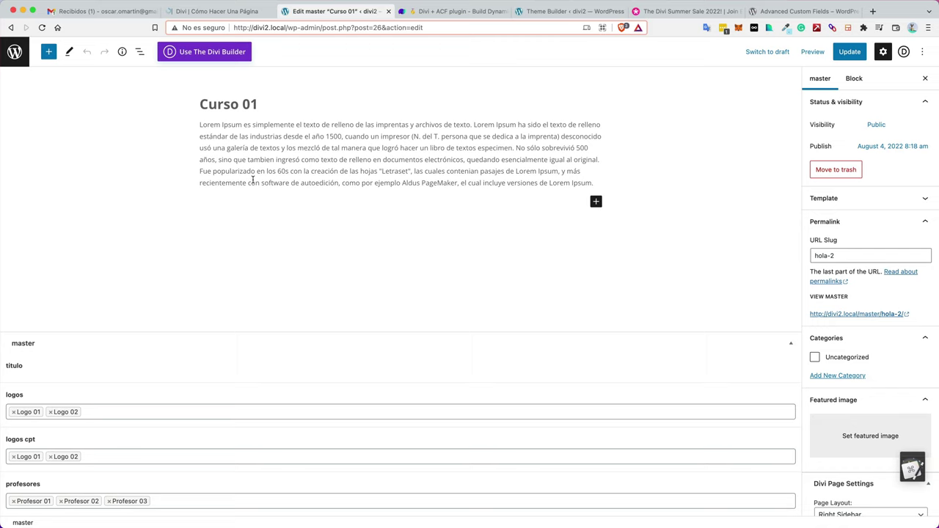
Update the Curso 01 master and view its published page
left_click_drag(200, 104, 266, 104)
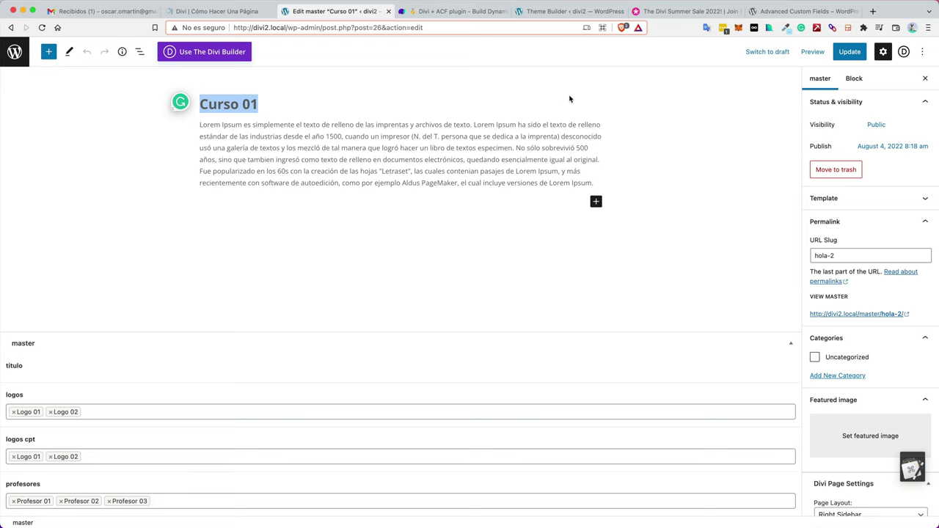
left_click(845, 52)
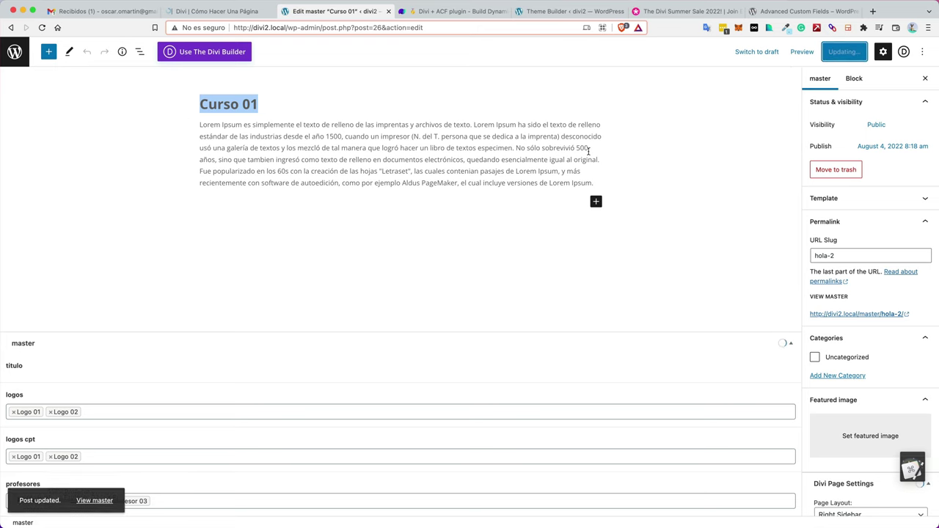
left_click(93, 504)
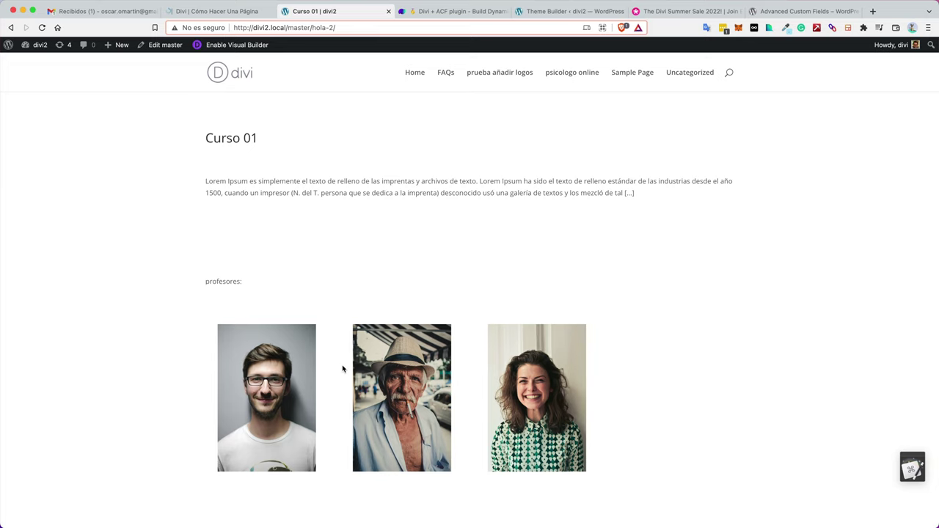
Review the yearly and lifetime access prices on the Elegant Themes Divi Summer Sale page
left_click(660, 11)
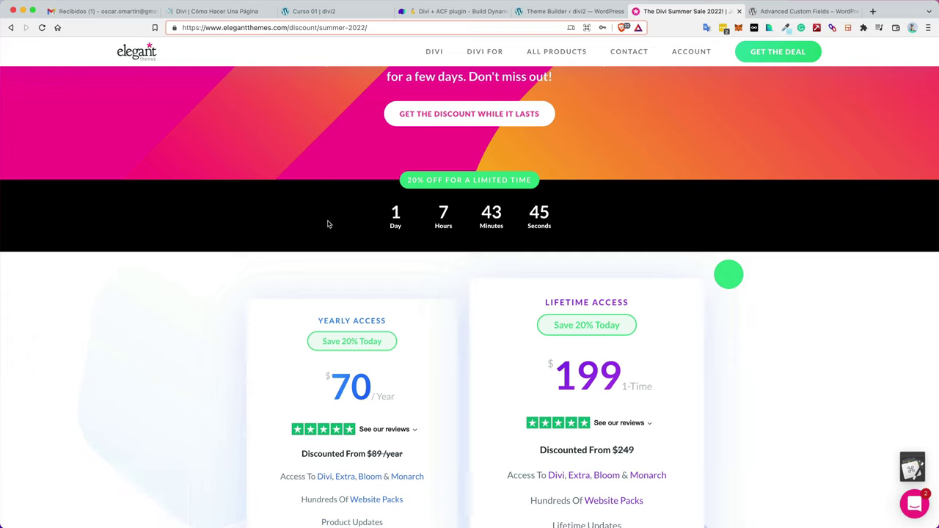
scroll(152, 121, "down", 2)
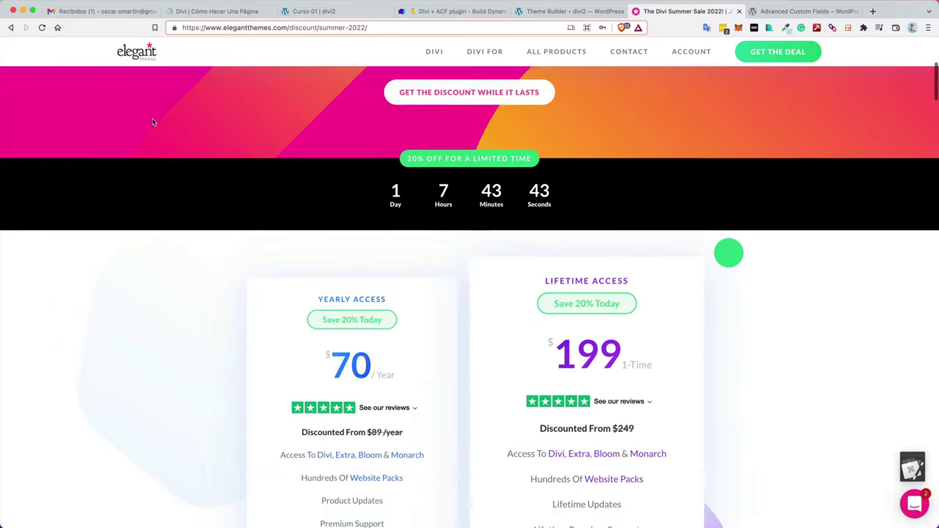
left_click_drag(313, 330, 382, 353)
left_click_drag(563, 332, 679, 338)
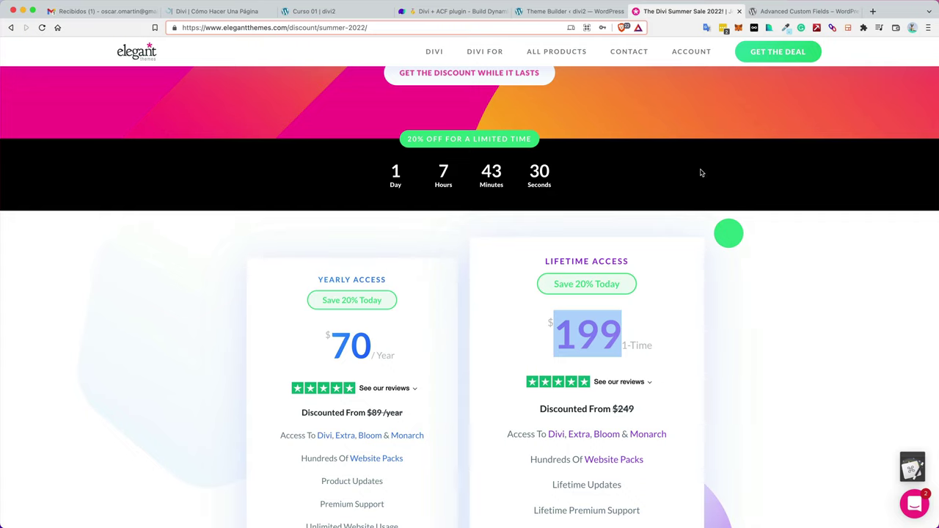
left_click(303, 234)
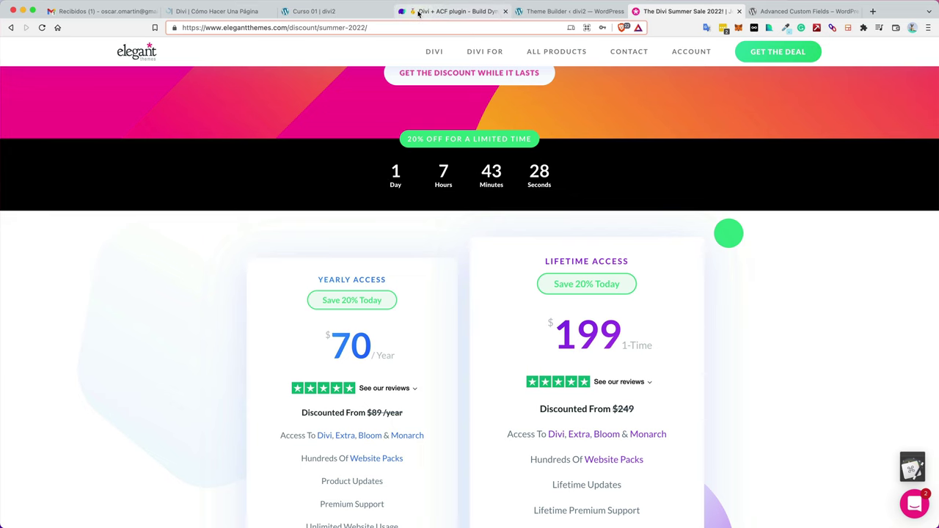
Look over the Divi Machine product page and the Advanced Custom Fields plugin page on WordPress.org
left_click(419, 13)
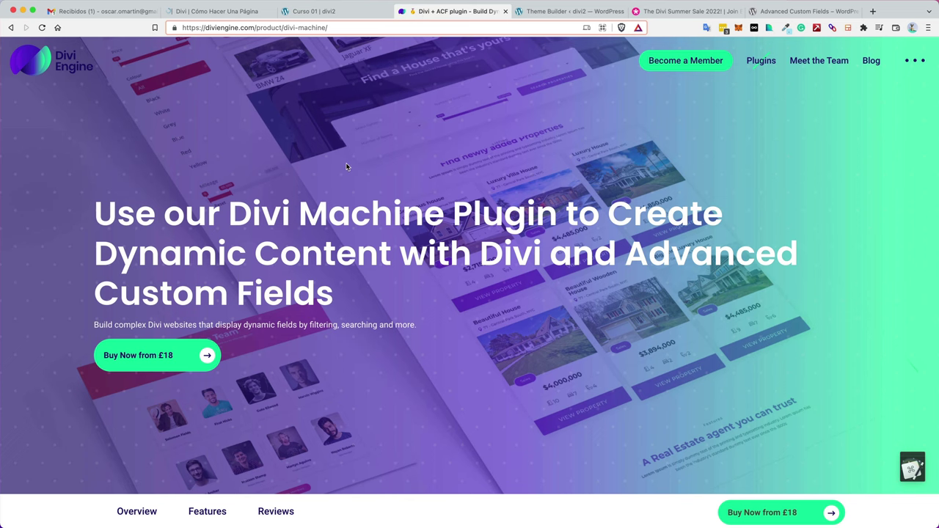
scroll(403, 228, "down", 3)
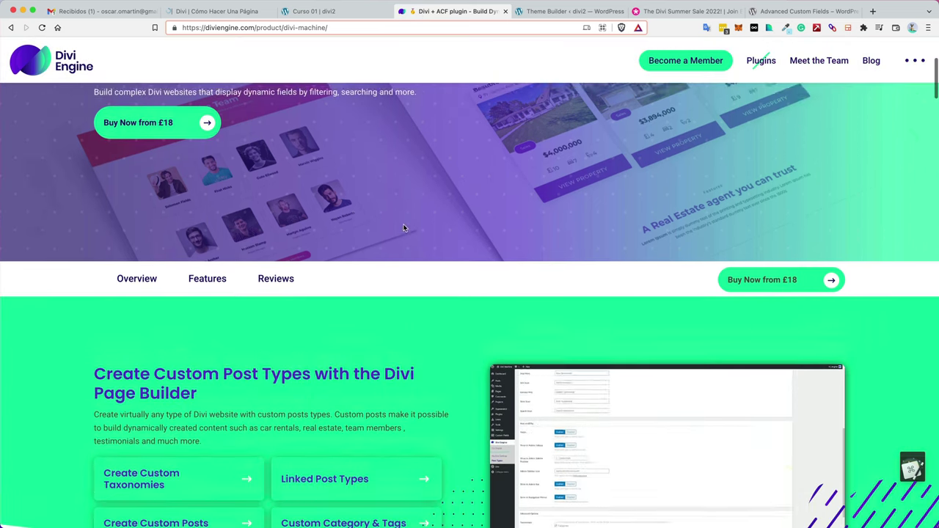
scroll(403, 228, "up", 2)
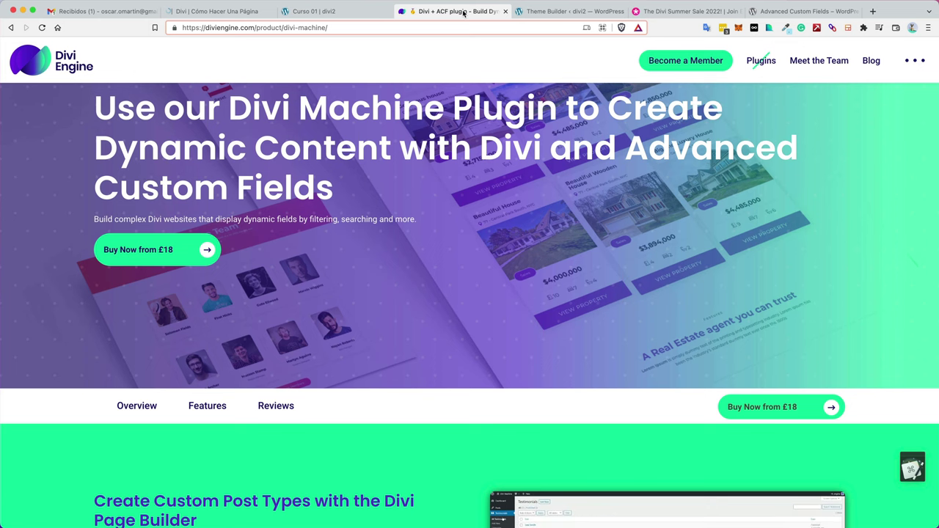
left_click(803, 11)
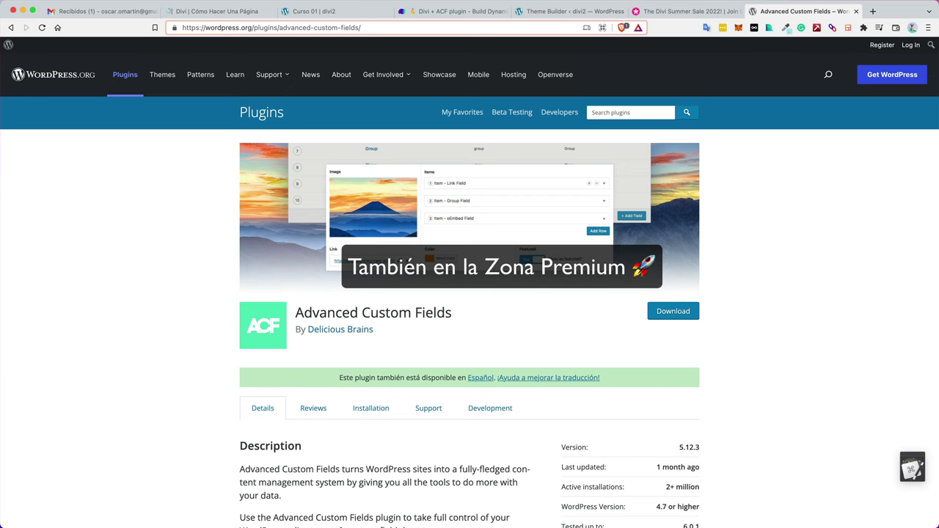
Open the divi2 site's installed plugins list and examine the Advanced Custom Fields, Divi Machine and Custom Post Type UI entries
left_click(316, 11)
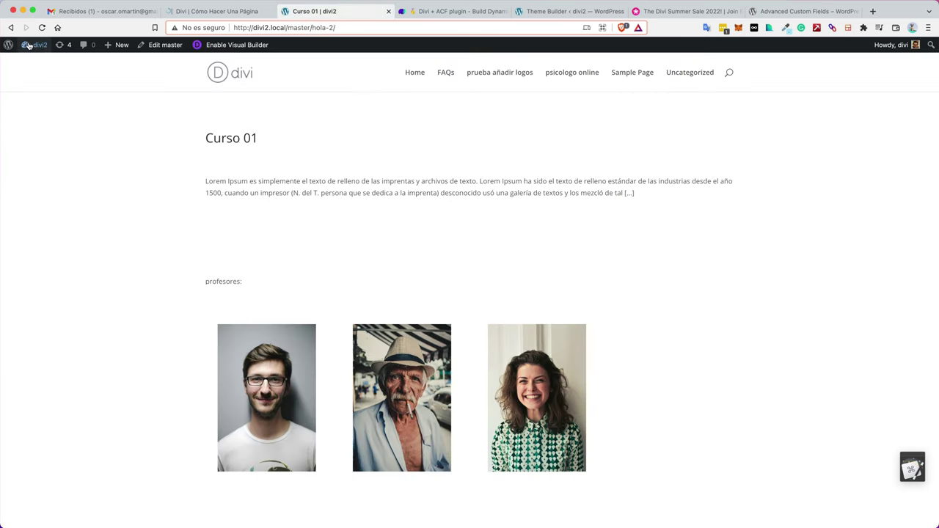
mouse_move(36, 45)
left_click(38, 63)
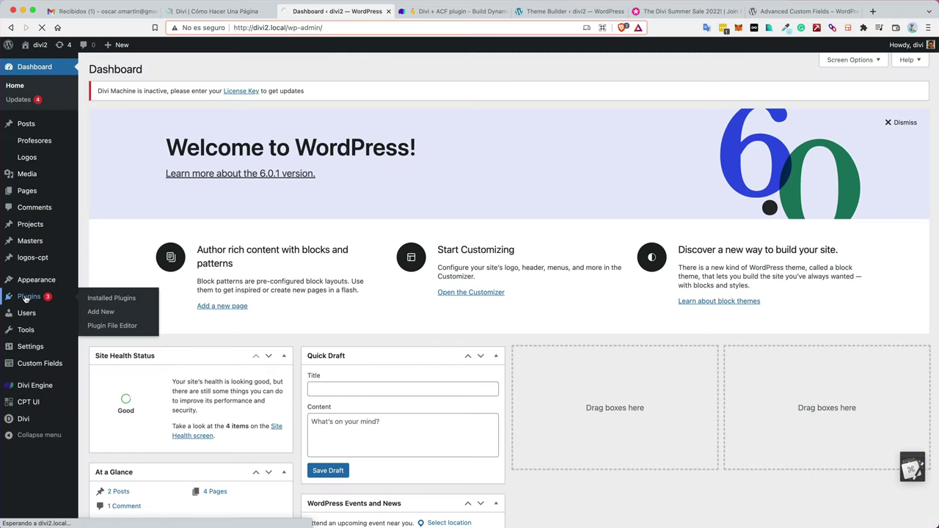
left_click(25, 297)
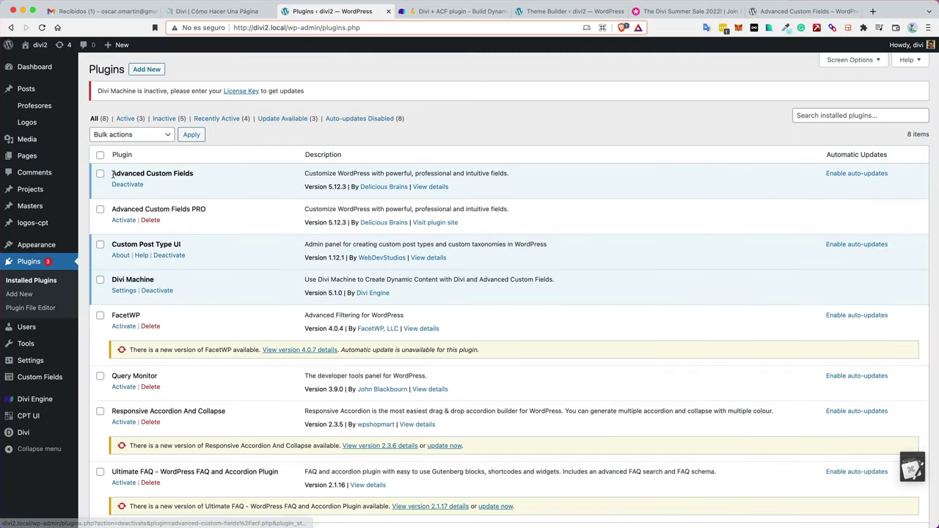
left_click_drag(113, 173, 194, 175)
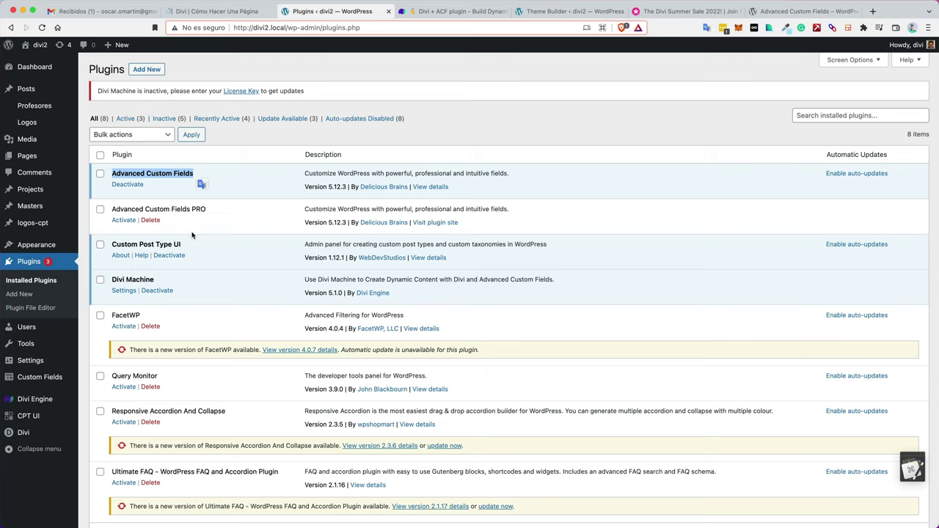
left_click_drag(111, 280, 187, 282)
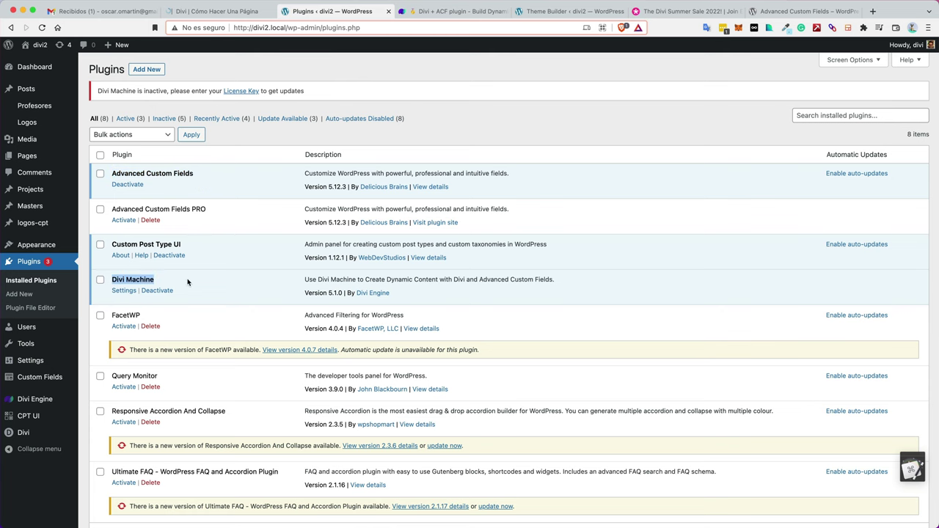
scroll(220, 278, "down", 2)
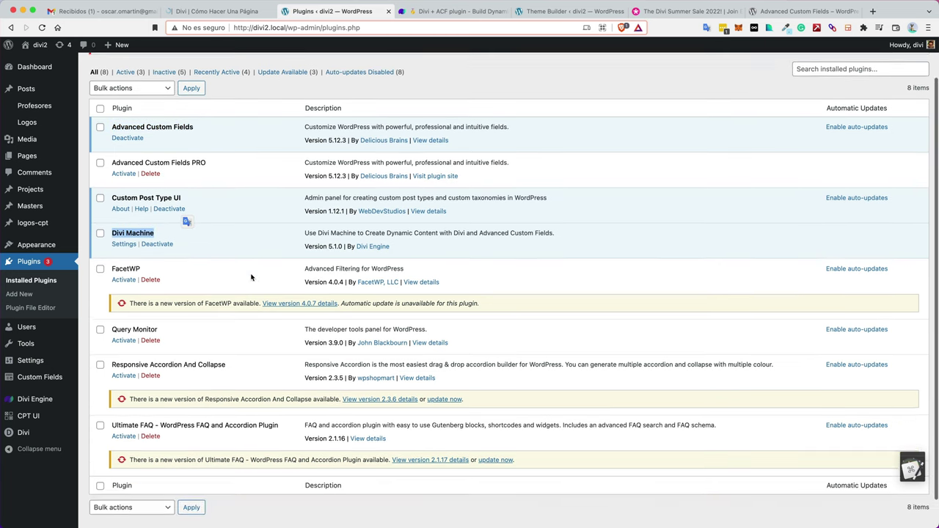
scroll(252, 277, "up", 2)
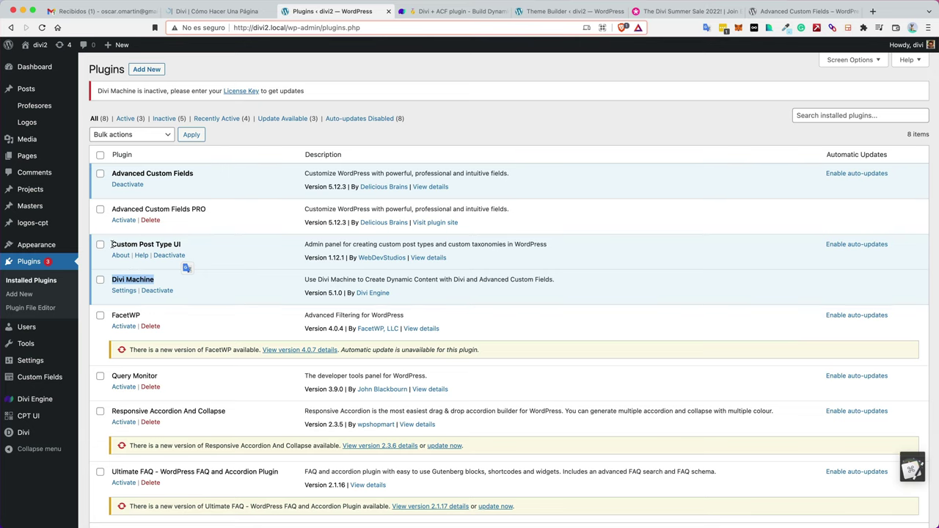
left_click_drag(111, 245, 181, 243)
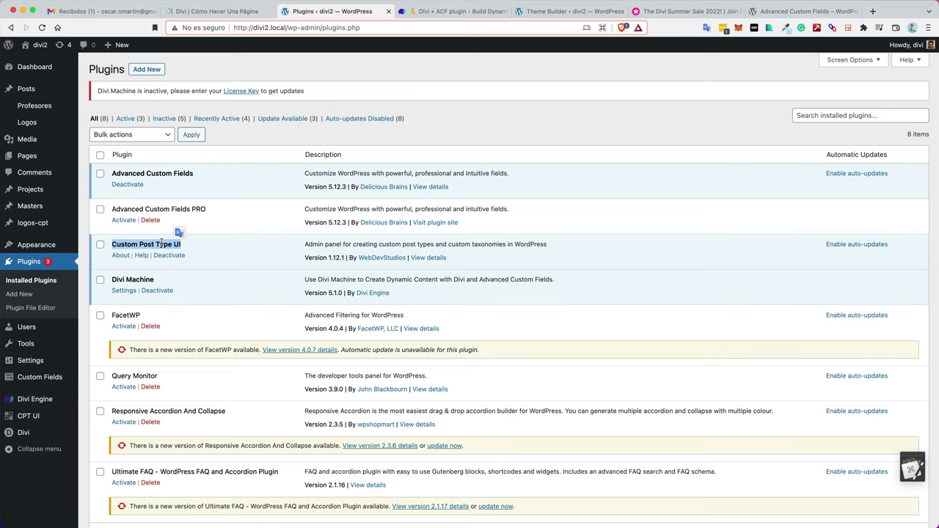
Deactivate the Custom Post Type UI plugin, leaving Divi Machine active for managing post types
mouse_move(37, 107)
left_click_drag(112, 279, 153, 279)
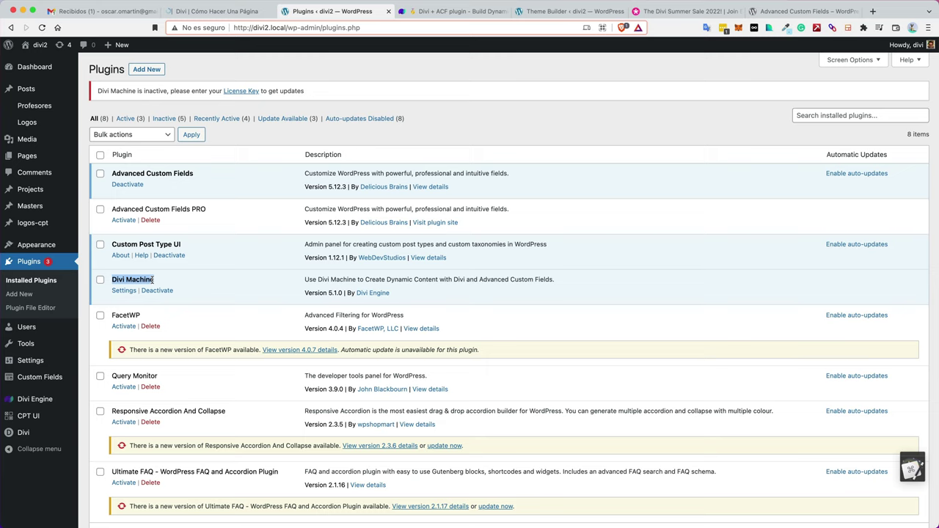
left_click_drag(153, 279, 151, 292)
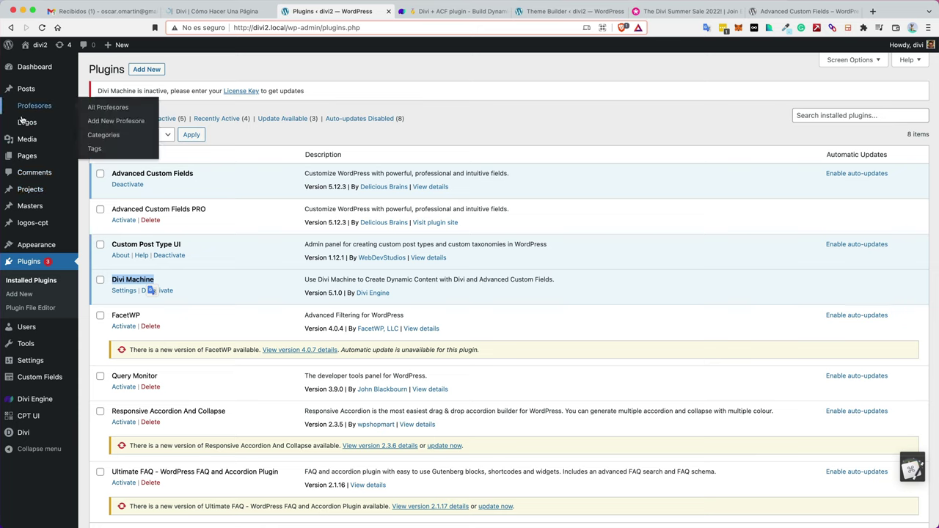
mouse_move(31, 142)
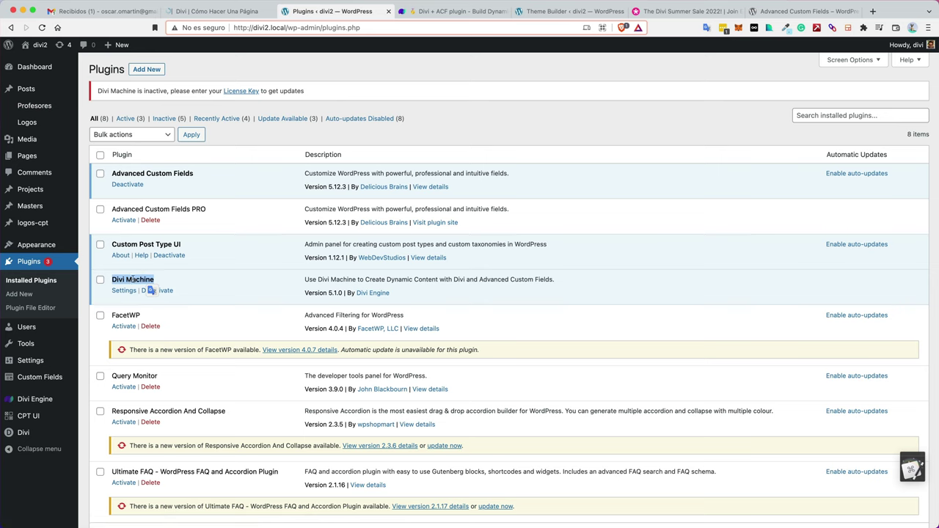
mouse_move(34, 399)
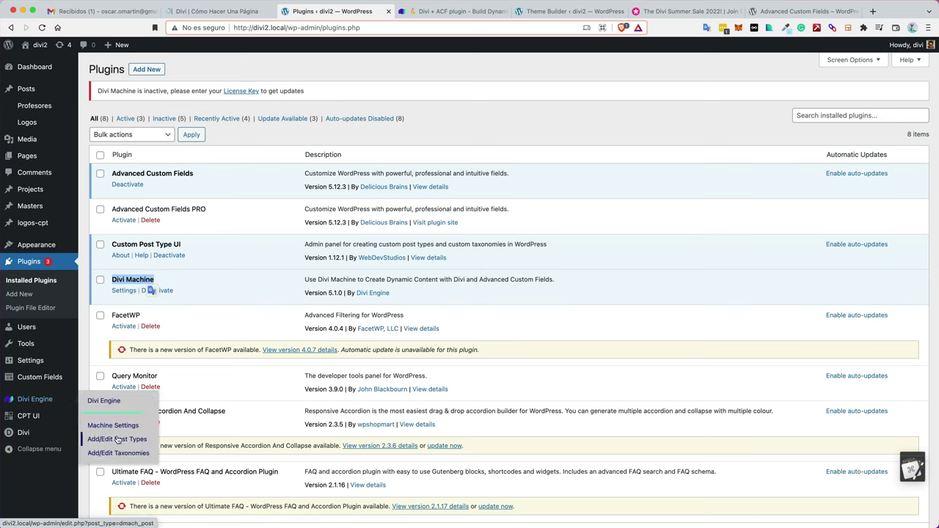
mouse_move(46, 422)
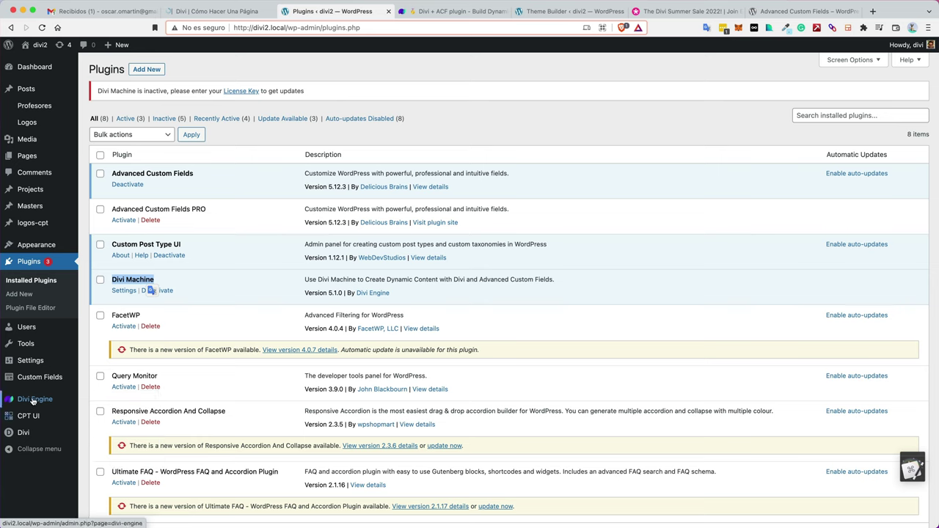
mouse_move(33, 400)
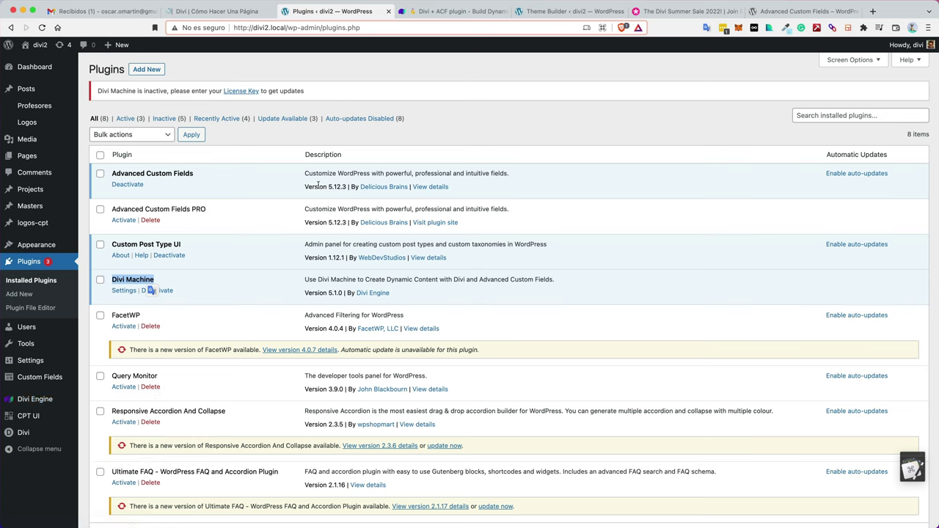
left_click(173, 258)
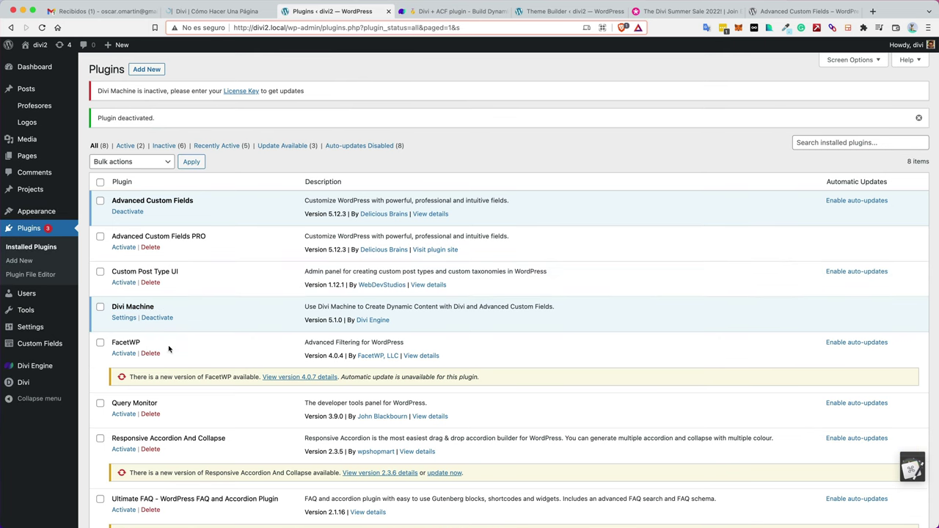
Create and publish a Divi Engine post type titled Cursos, with the post type name Cursos and slug cursos
mouse_move(44, 367)
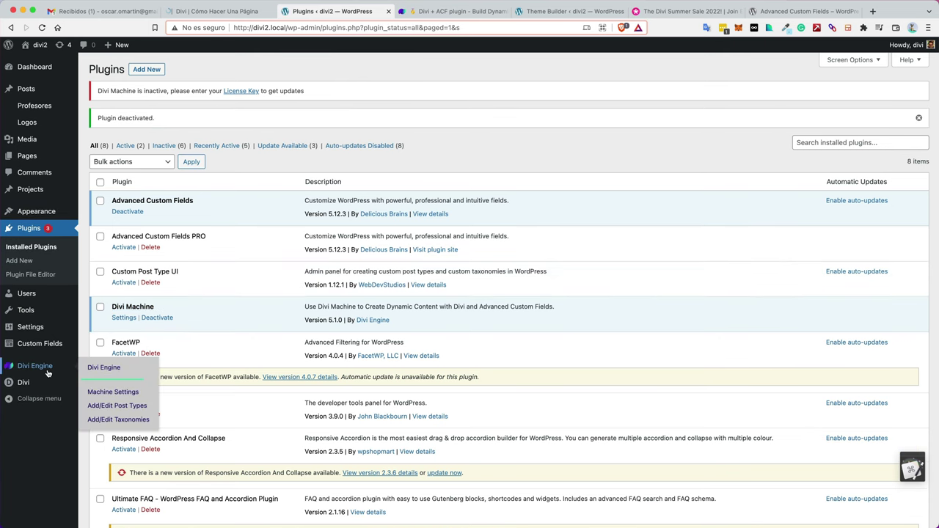
left_click(123, 405)
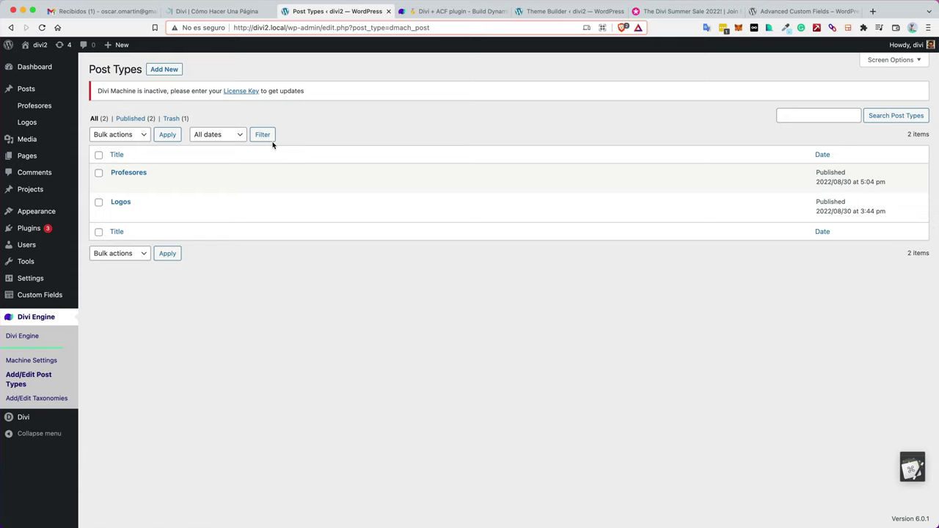
left_click(176, 70)
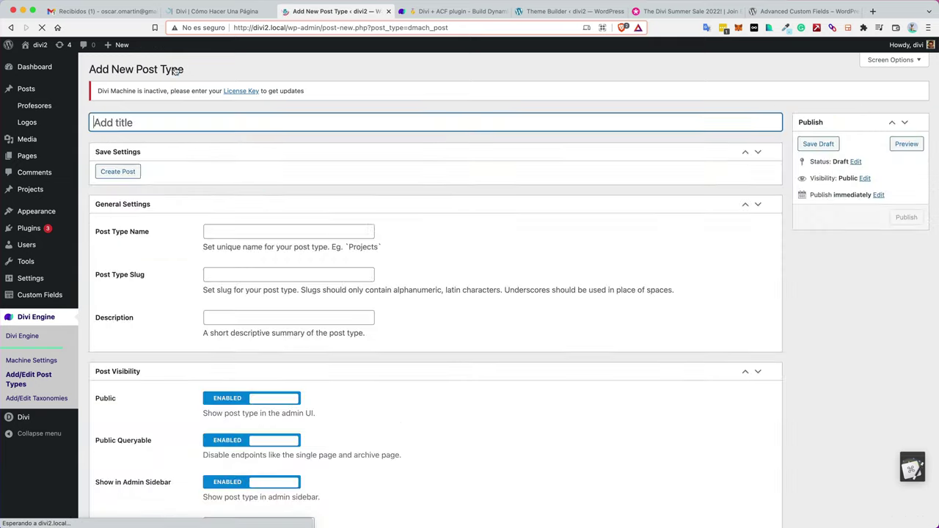
type("Curwos")
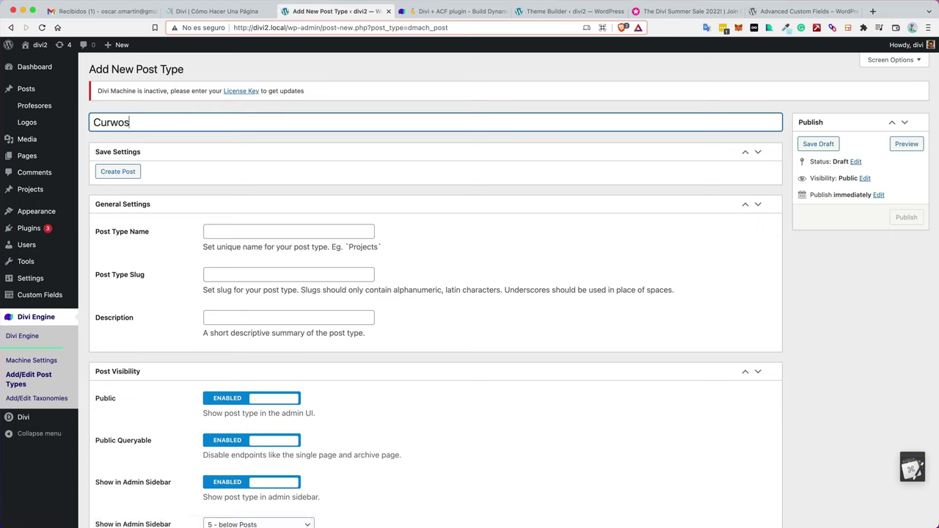
key("BackSpace")
key("BackSpace")
key("BackSpace")
type("sos")
left_click(302, 233)
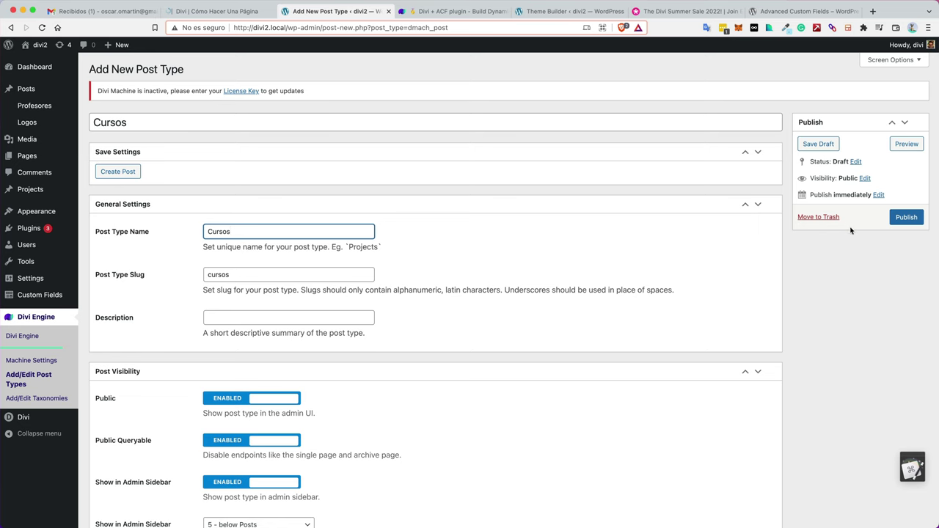
left_click(901, 218)
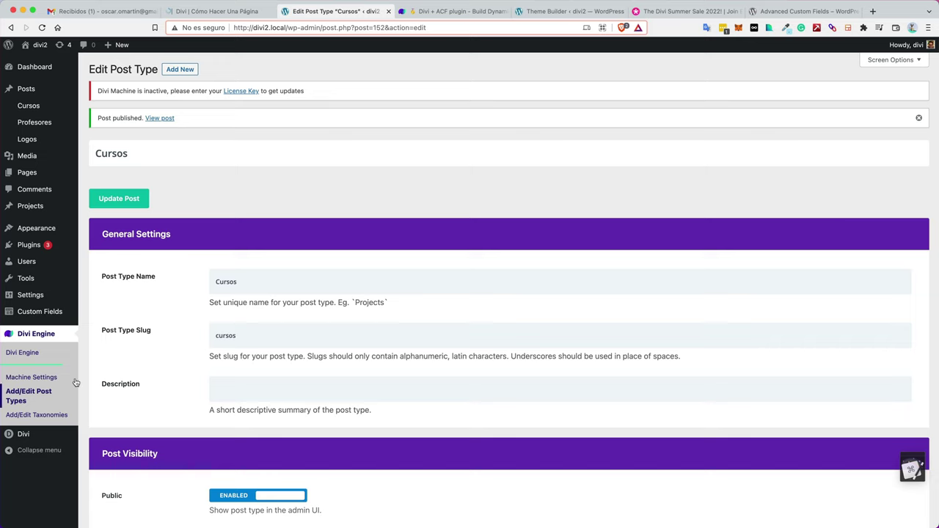
Create and publish a second Divi Engine post type titled Tutores, with the post type name Tutores and slug tutores
left_click(177, 70)
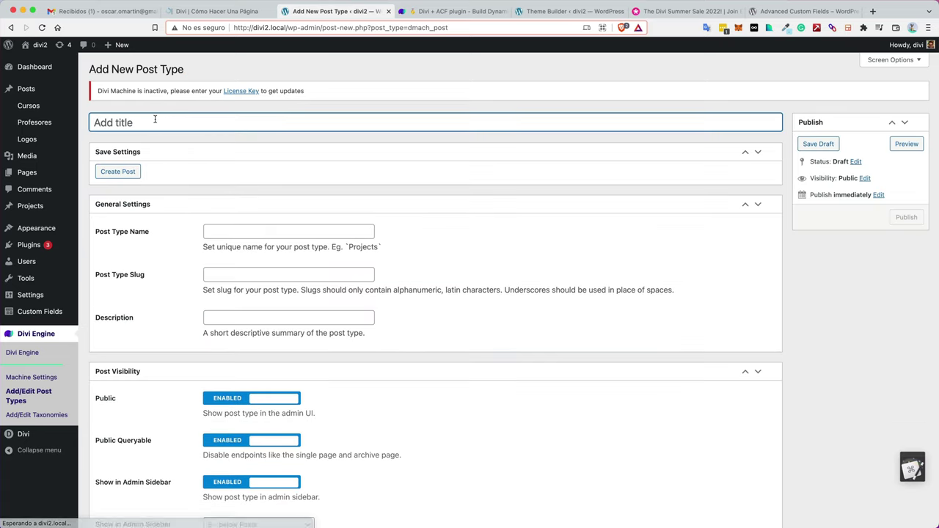
type("Tutores")
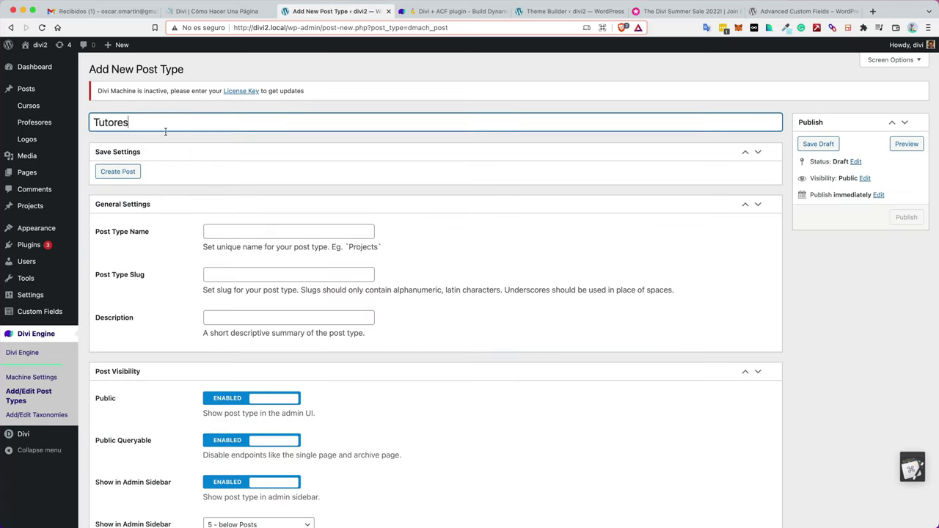
left_click(566, 236)
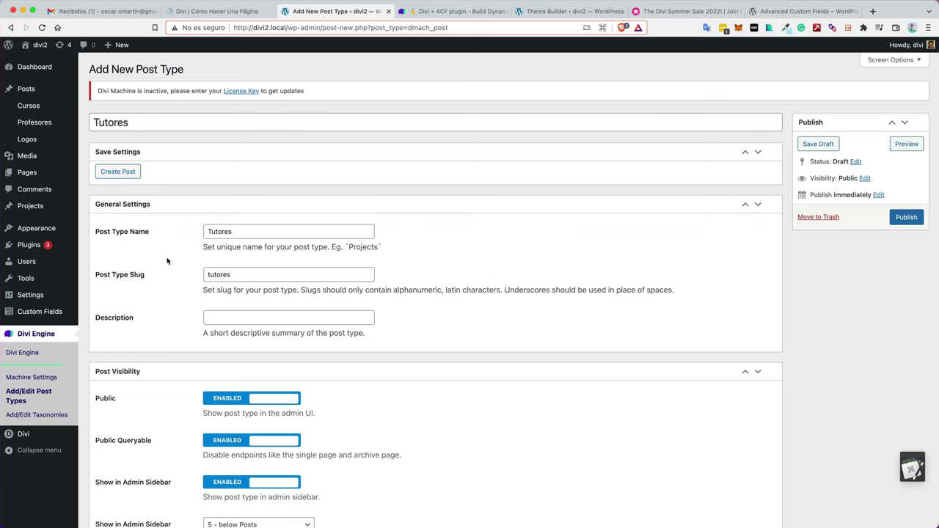
left_click(907, 218)
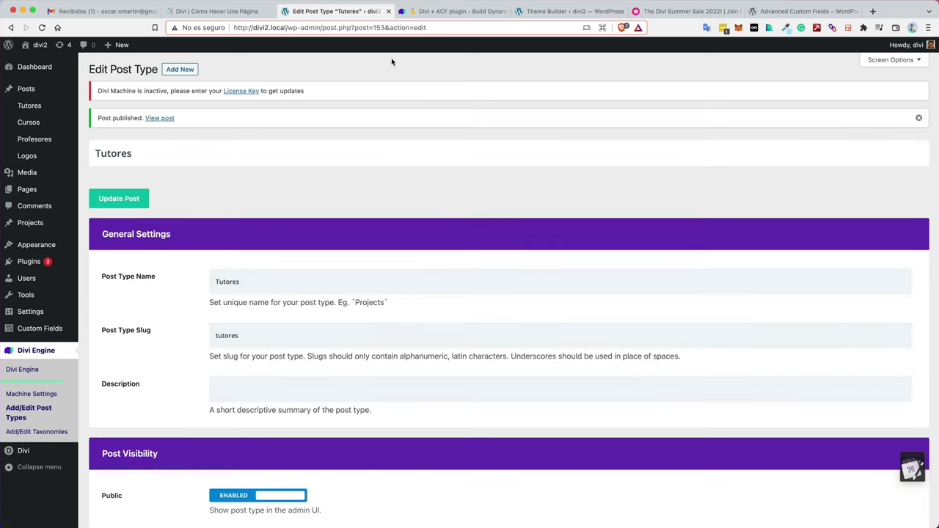
Publish a new Tutores entry titled Tutor 01 with the photo of the man in glasses as featured image
left_click(31, 110)
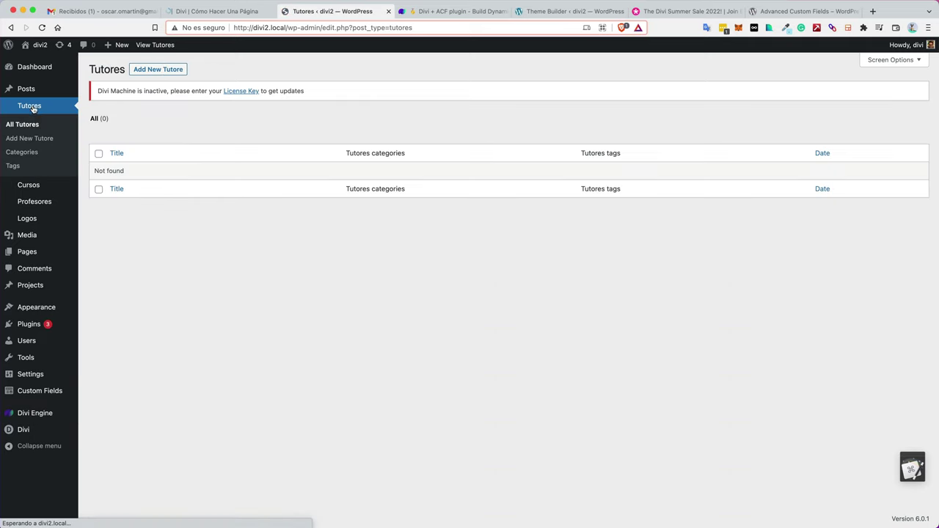
left_click(175, 68)
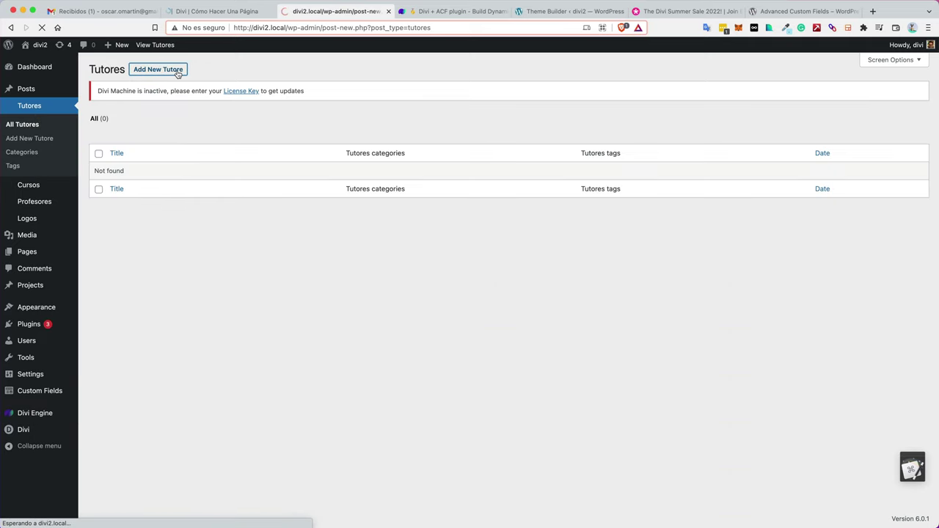
type("Tutor")
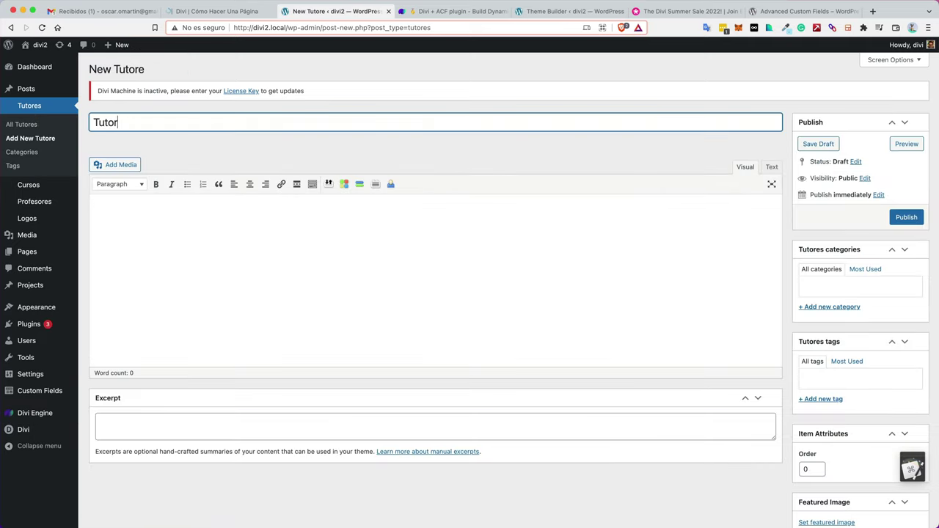
type(" 01")
scroll(825, 440, "down", 2)
left_click(831, 469)
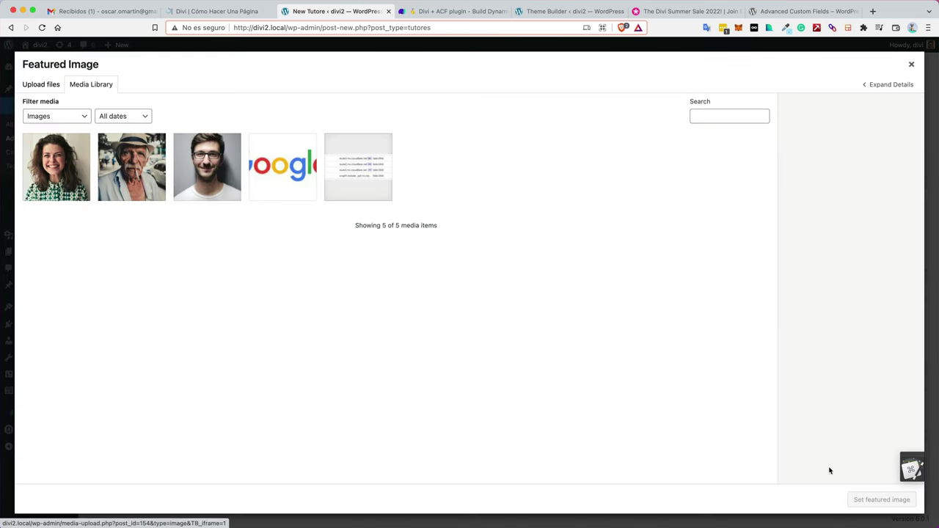
left_click(223, 176)
left_click(881, 499)
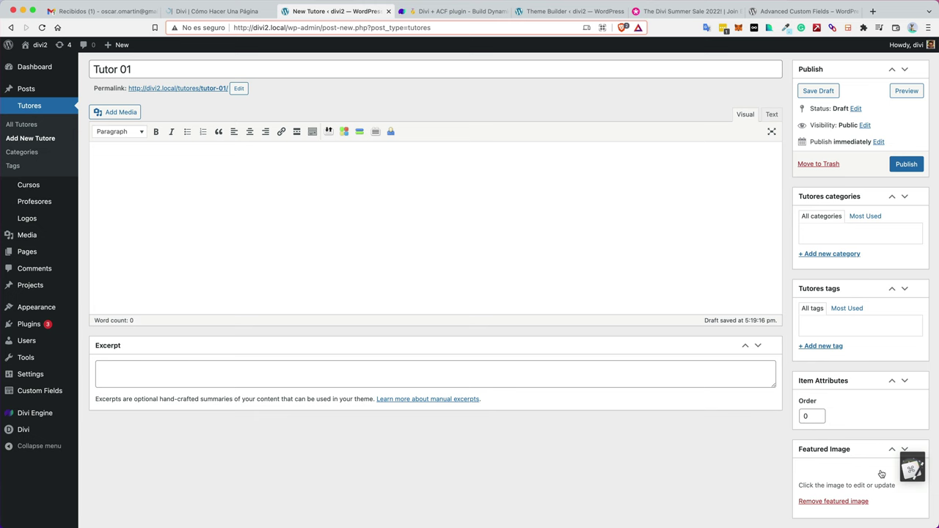
left_click(901, 164)
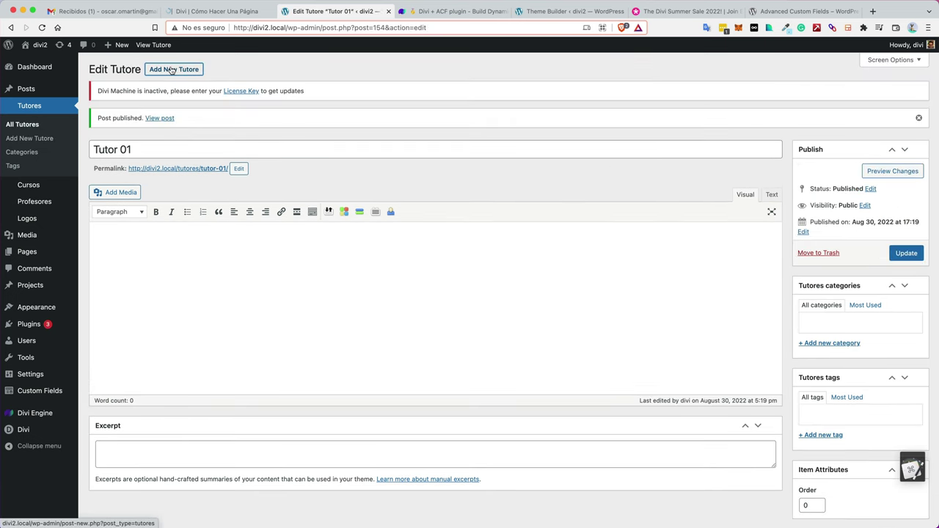
Publish a Tutores entry titled Tutor 02 with the photo of the older man in a hat as featured image
left_click(171, 70)
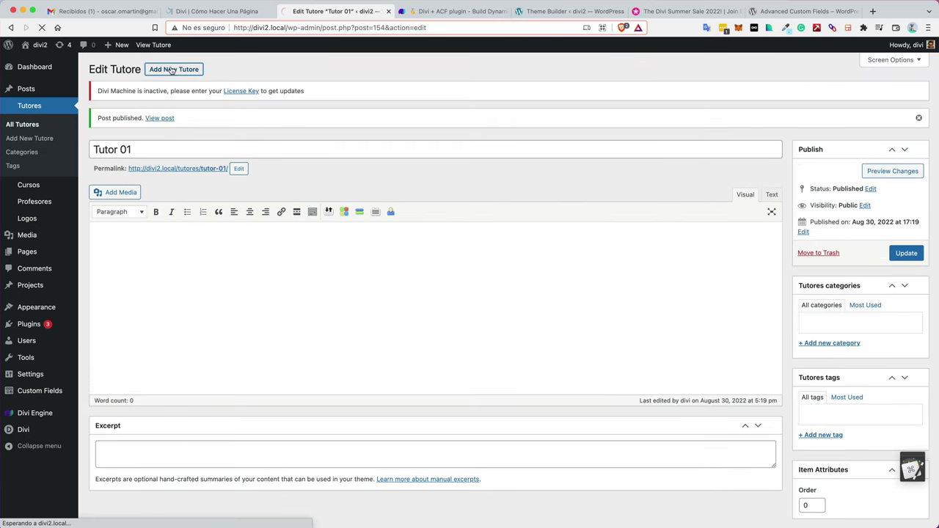
type("Tutor 02")
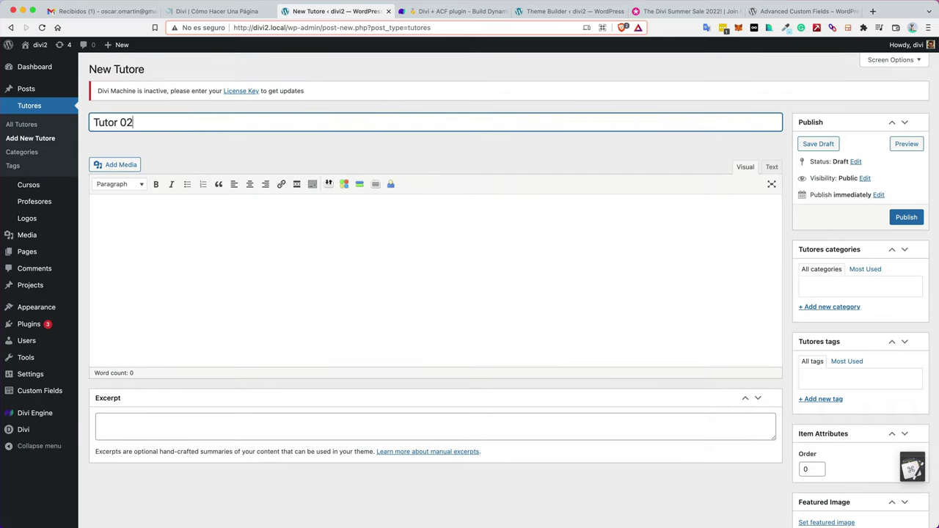
scroll(784, 332, "down", 1)
scroll(835, 497, "down", 2)
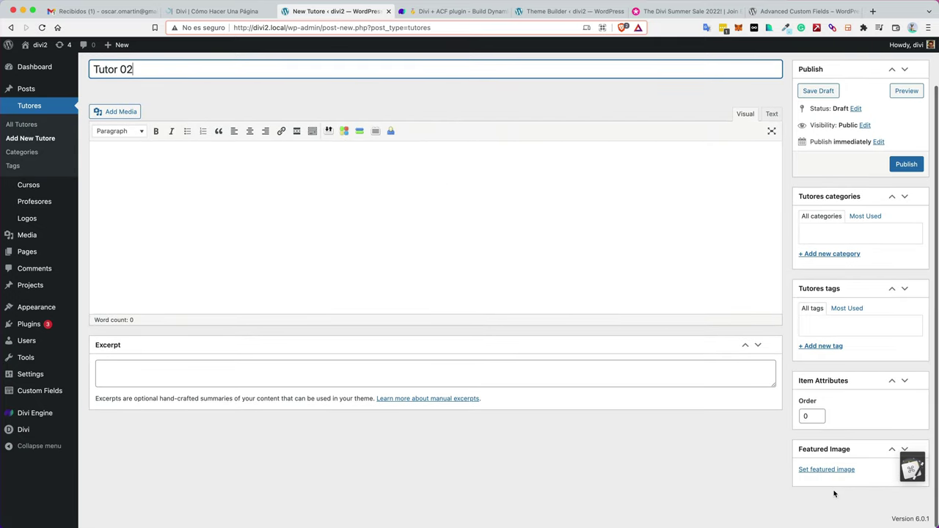
left_click(832, 470)
left_click(137, 180)
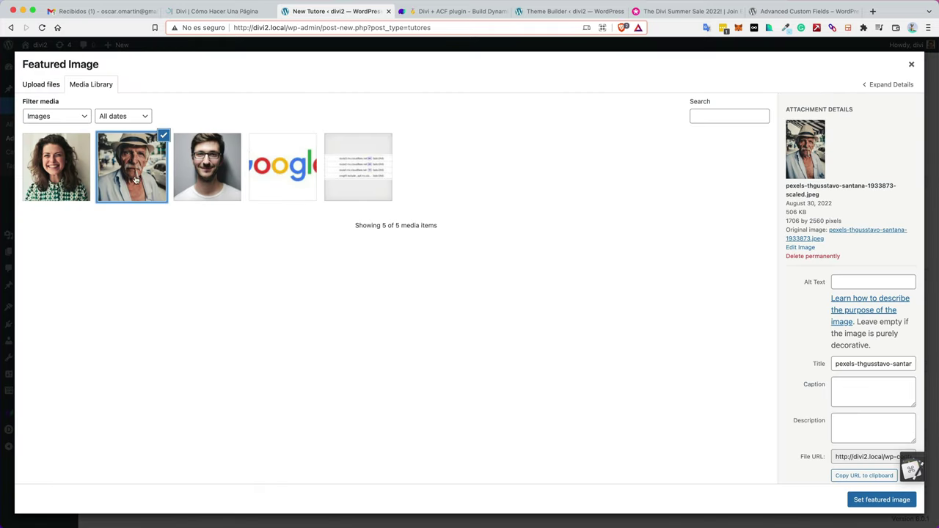
left_click(881, 500)
left_click(902, 163)
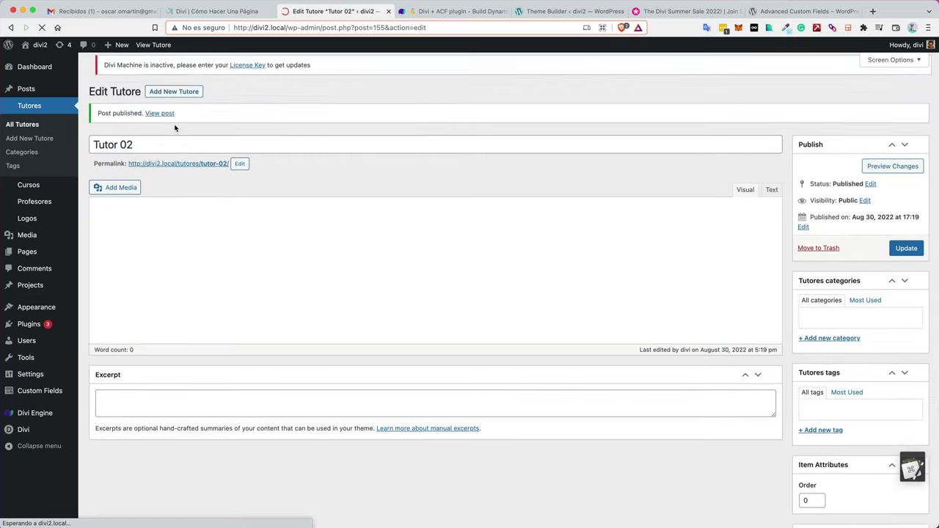
Publish a Tutores entry titled Tutor 03 with the photo of the smiling woman as featured image
left_click(170, 69)
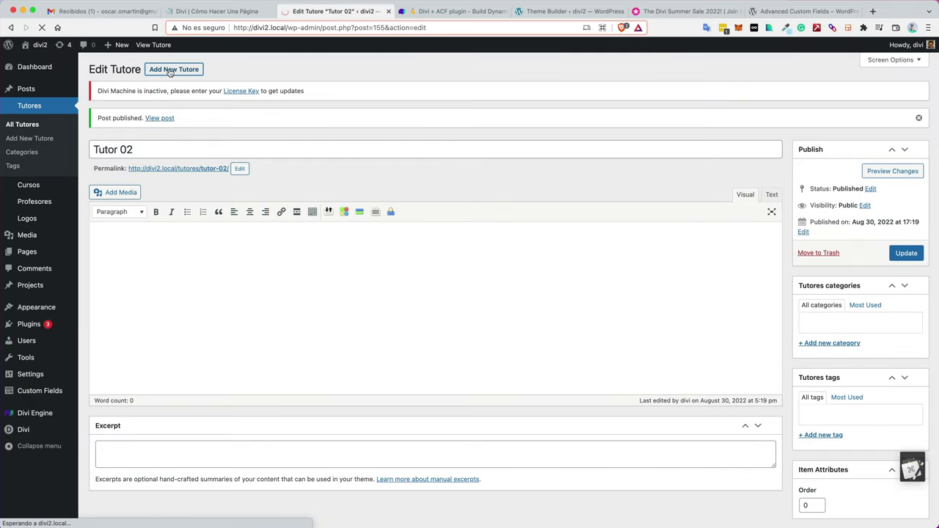
type("Tutor 03")
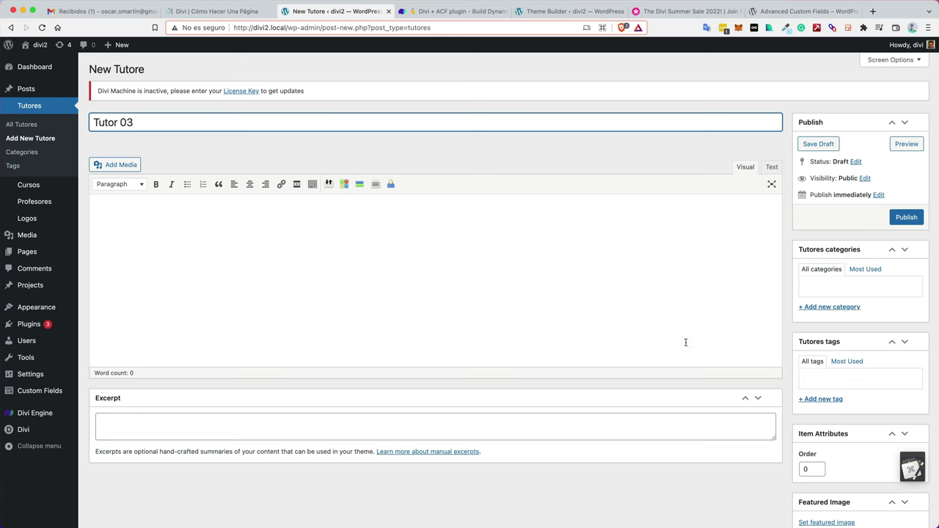
scroll(834, 452, "down", 2)
left_click(826, 470)
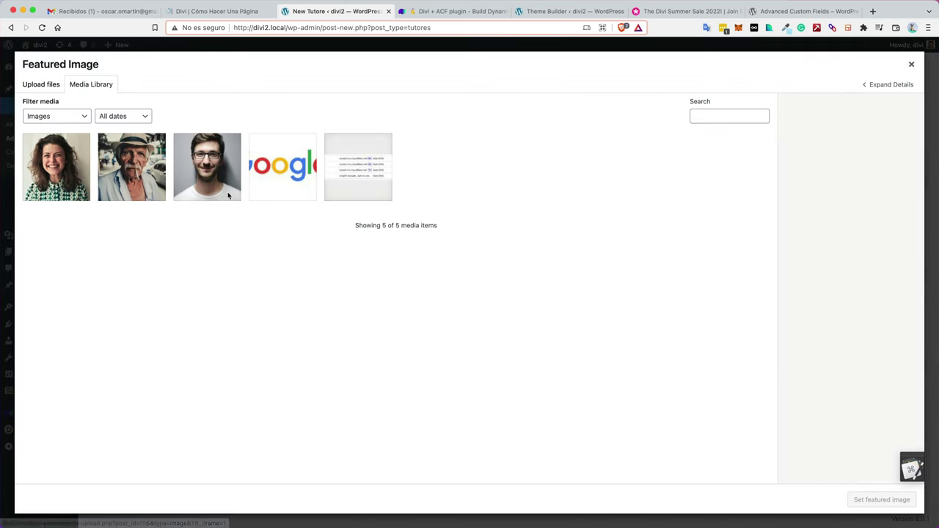
left_click(65, 177)
left_click(881, 501)
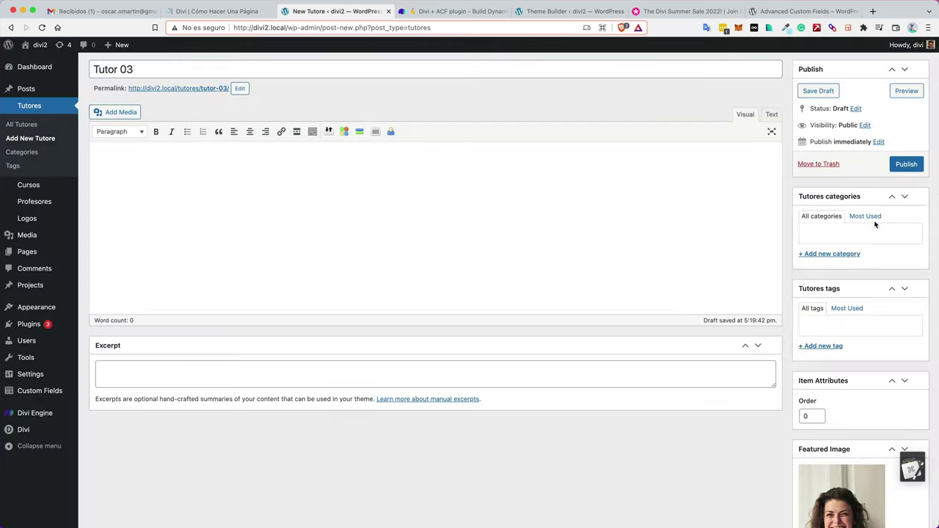
left_click(906, 164)
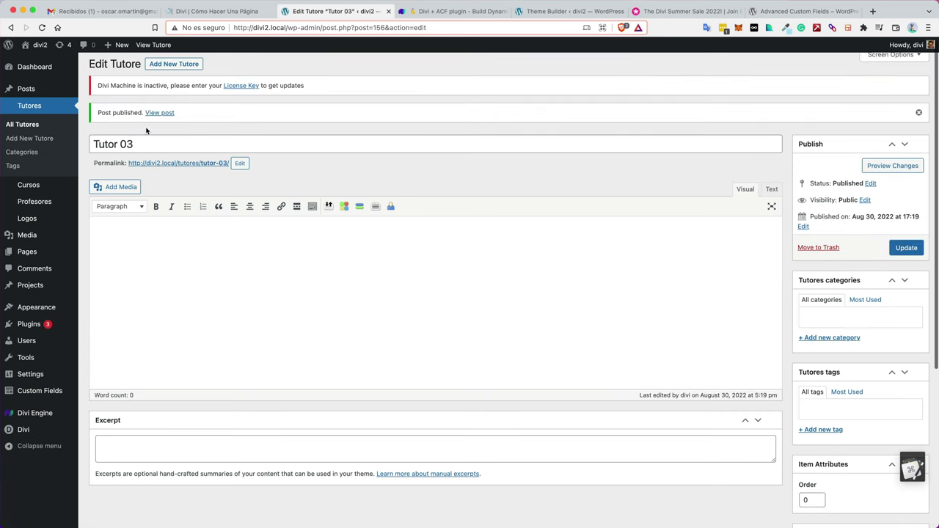
Check the list of all Tutores entries and open the Cursos list
left_click(27, 124)
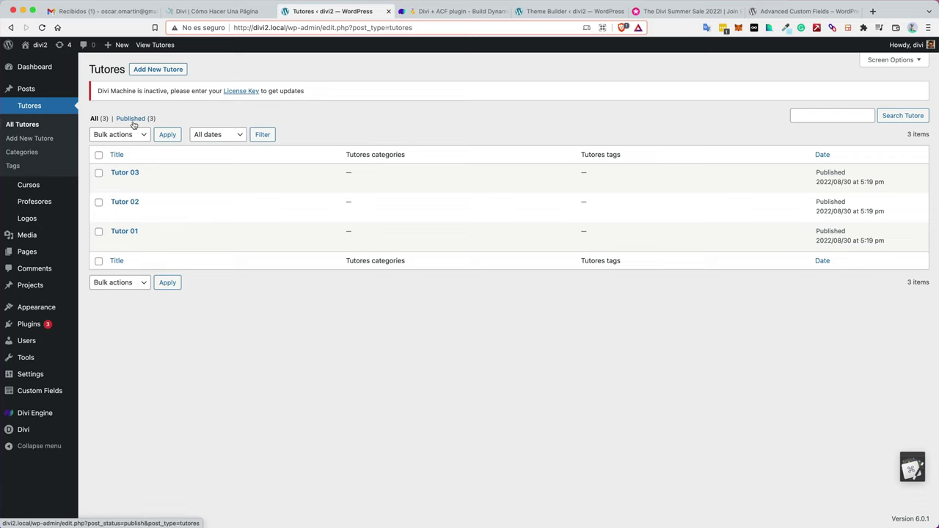
left_click(42, 185)
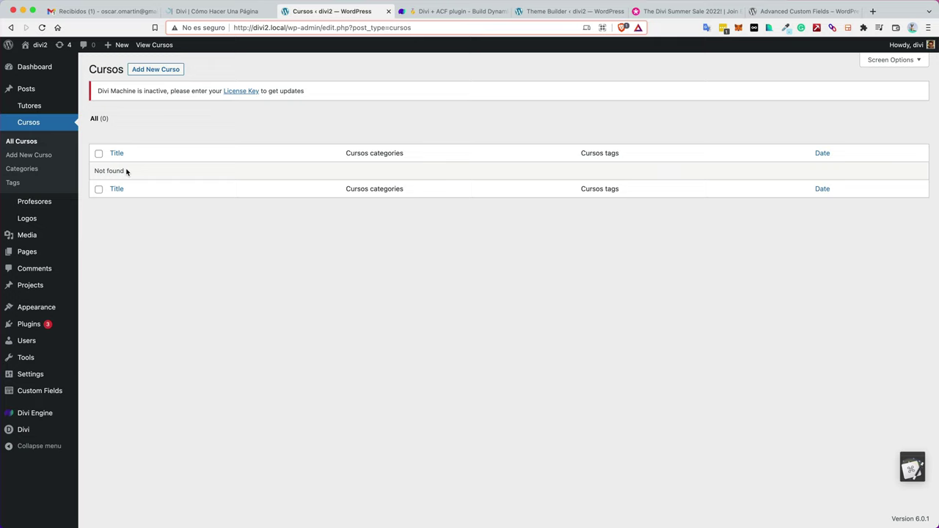
Create a new custom field group titled Campos Cursos, shown when the post type is equal to Cursos
mouse_move(33, 108)
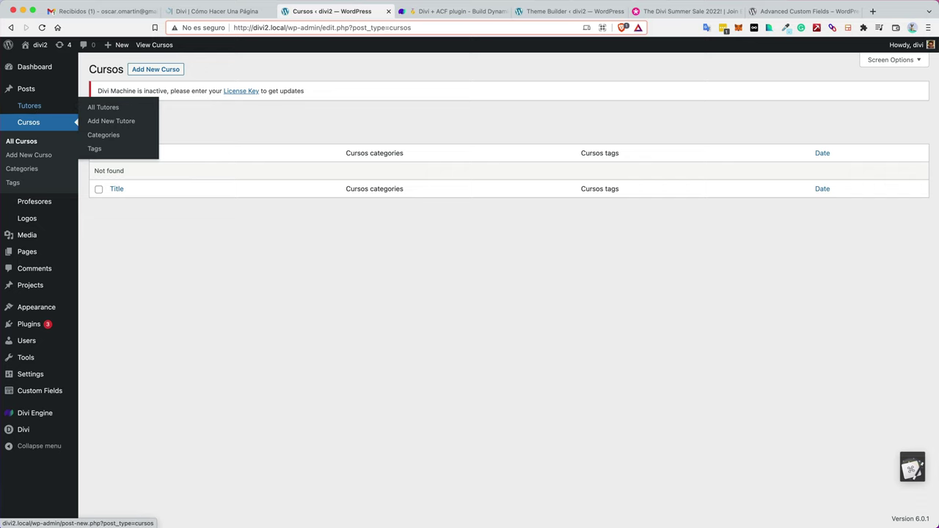
left_click(31, 391)
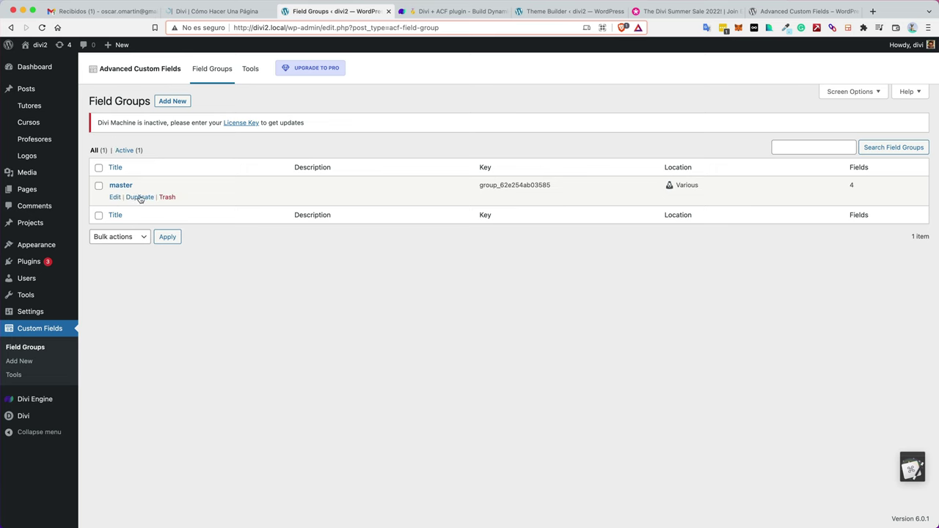
left_click(178, 104)
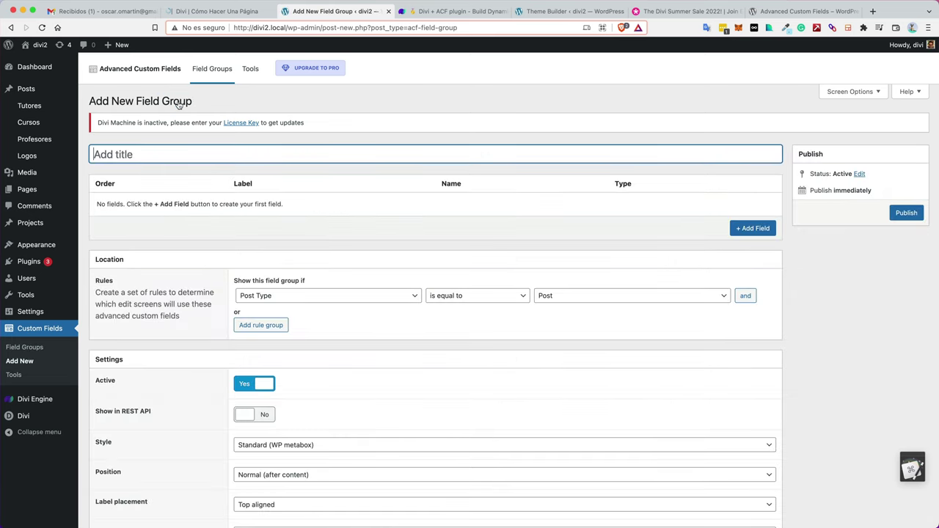
type("Campos Cursos")
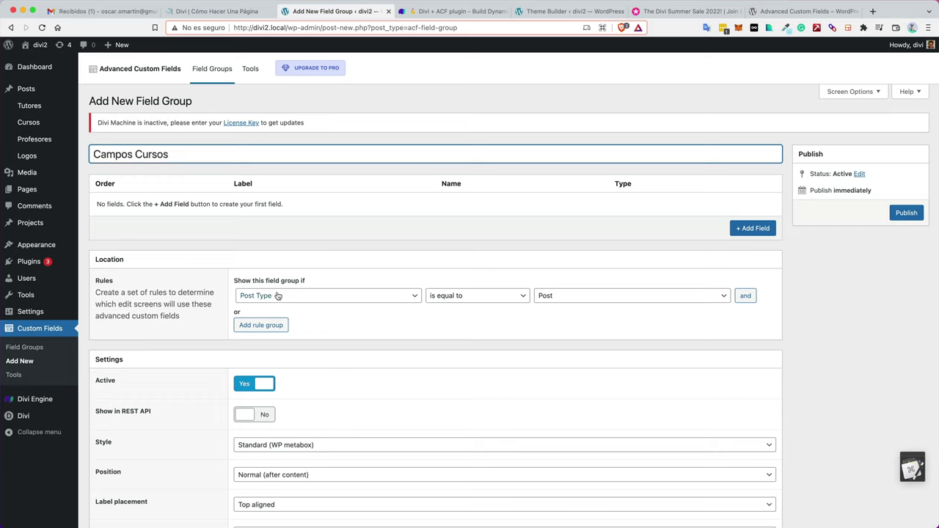
left_click(594, 298)
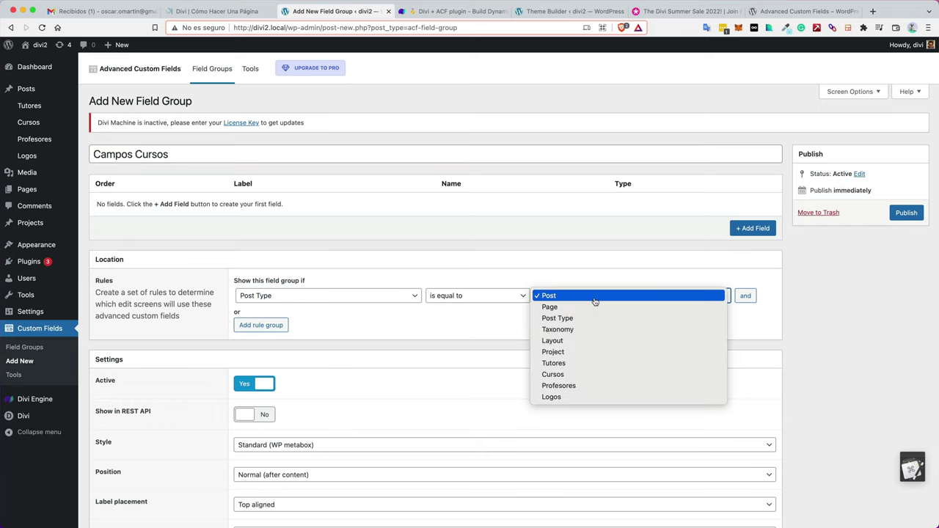
left_click(561, 377)
Add a field labelled Tutores with the field type Post Object to the Campos Cursos group
left_click(749, 231)
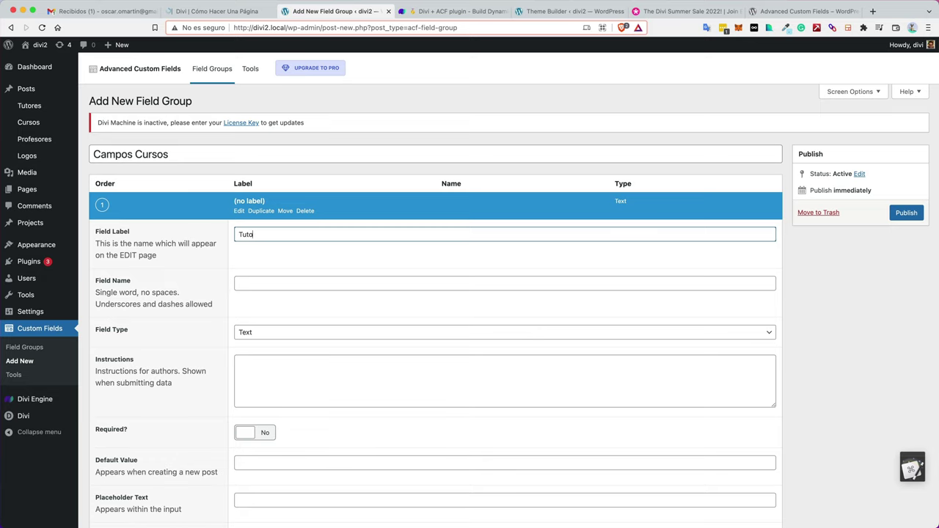
key("Tab")
left_click(271, 336)
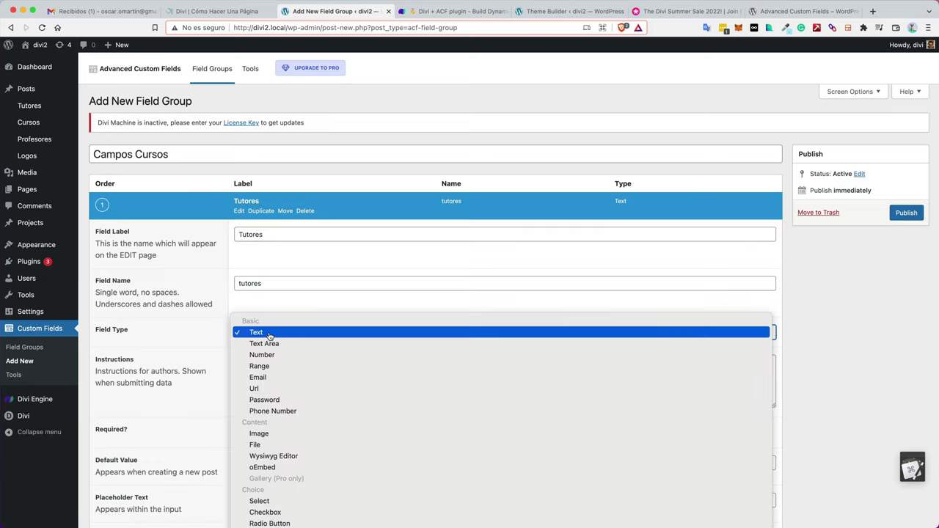
scroll(330, 346, "down", 4)
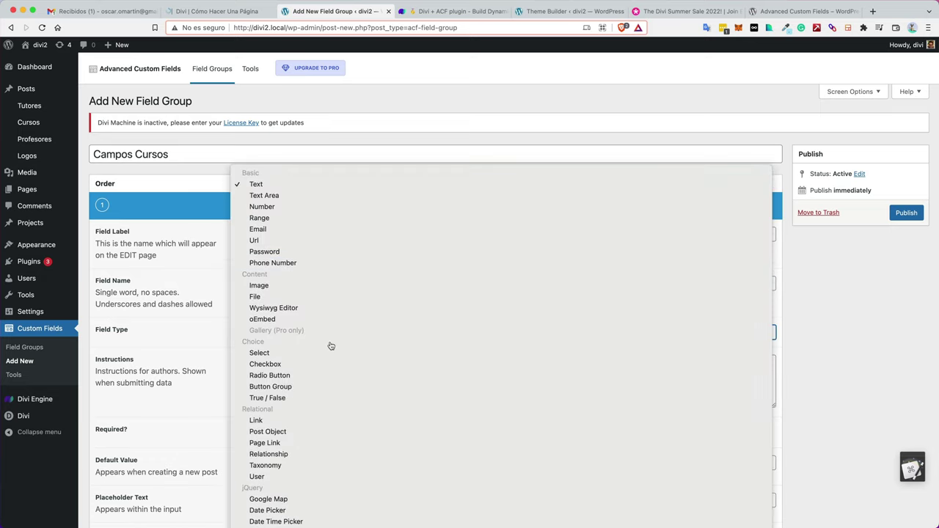
left_click(275, 434)
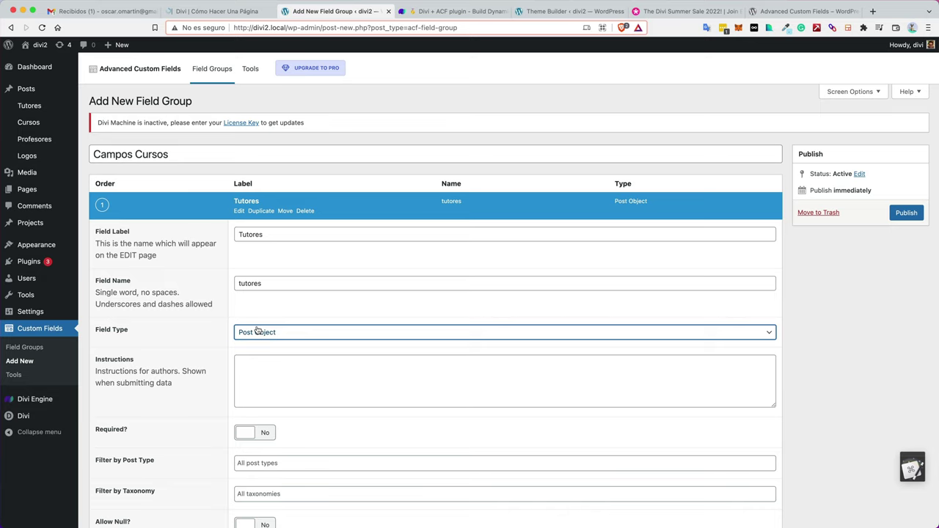
Filter the Tutores field by the Tutores post type, allow selecting multiple values, and publish the field group
scroll(294, 329, "down", 2)
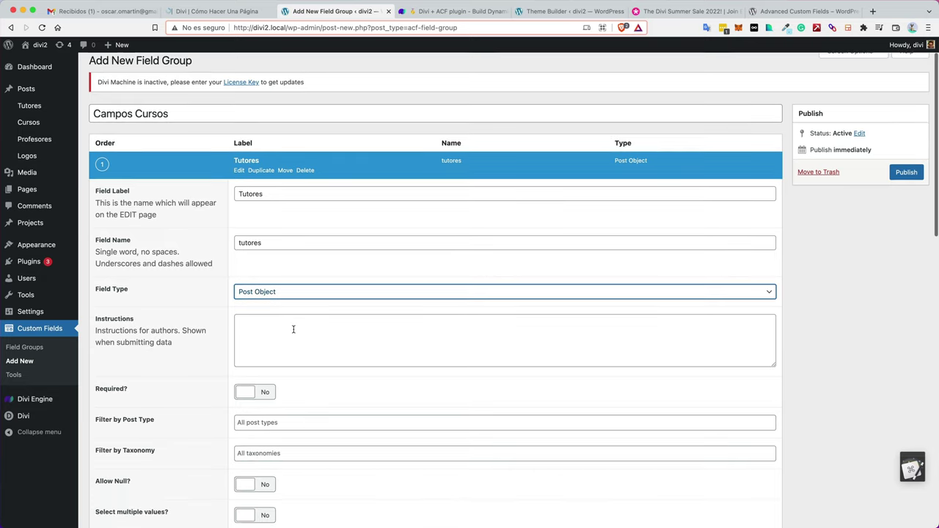
scroll(294, 330, "down", 1)
left_click(271, 341)
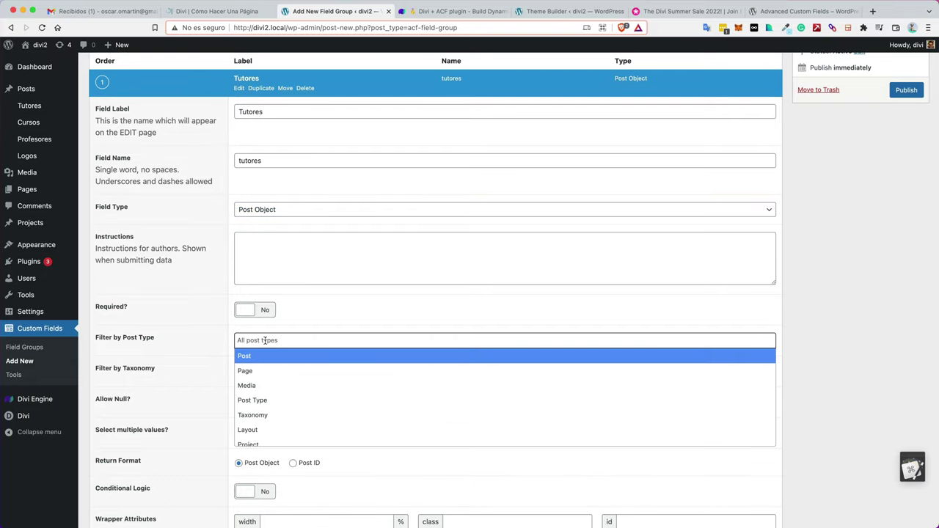
scroll(277, 419, "down", 3)
left_click(263, 413)
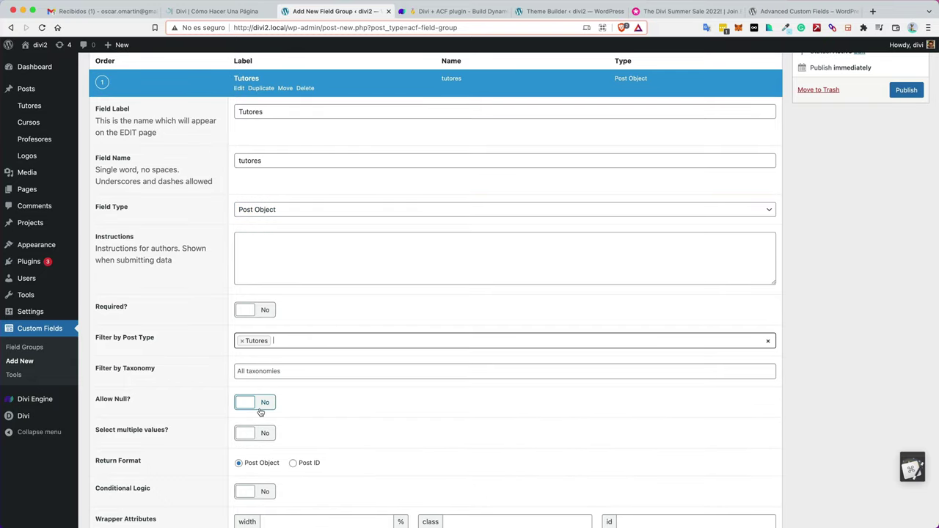
scroll(319, 405, "down", 1)
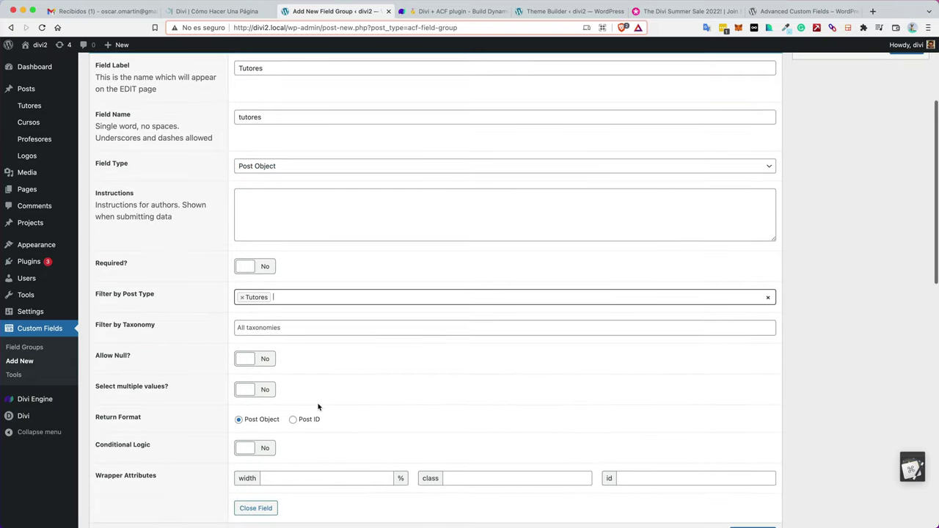
left_click(249, 393)
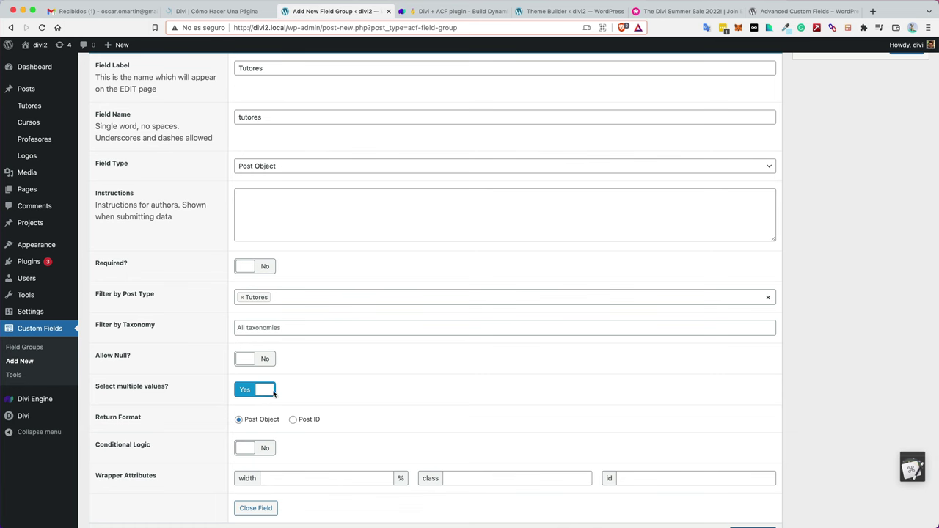
scroll(702, 350, "up", 4)
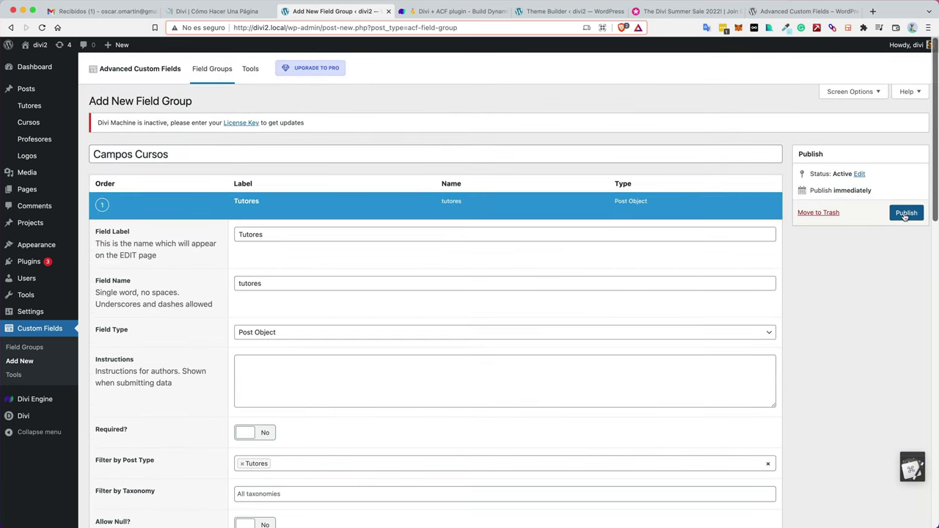
left_click(905, 213)
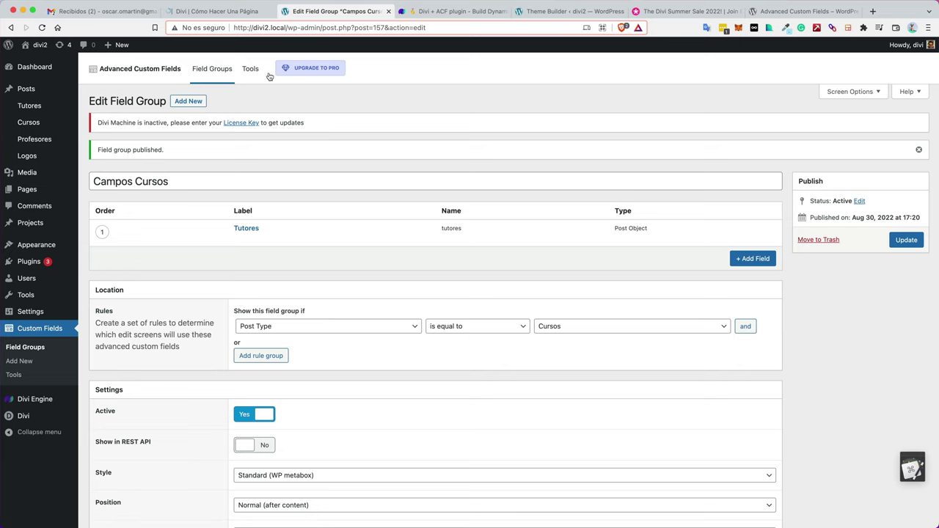
Start a new Cursos entry titled Curso 02 with a Lorem Ipsum paragraph as its content
left_click(30, 121)
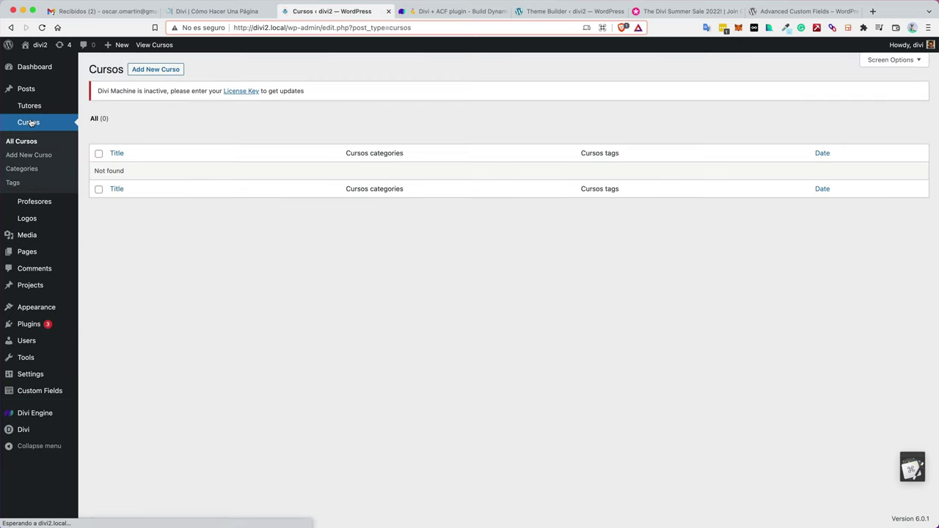
left_click(150, 70)
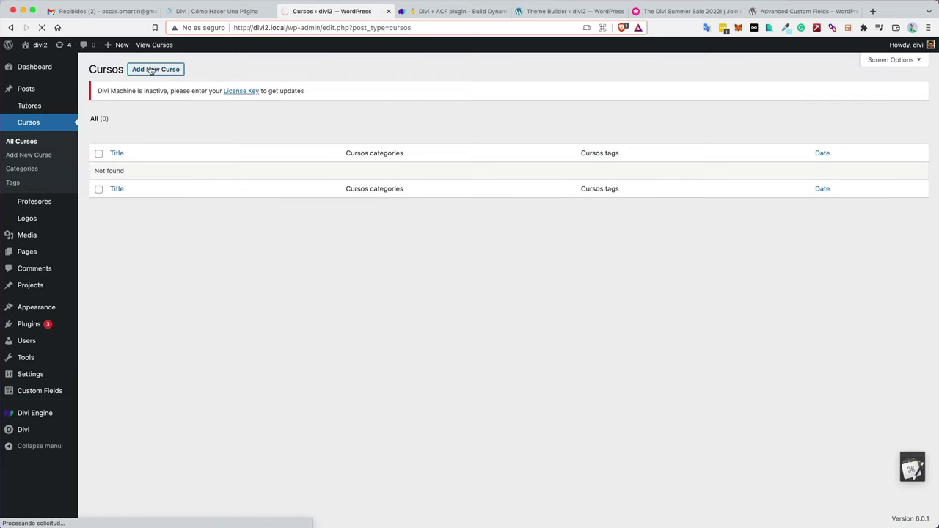
type("Cur")
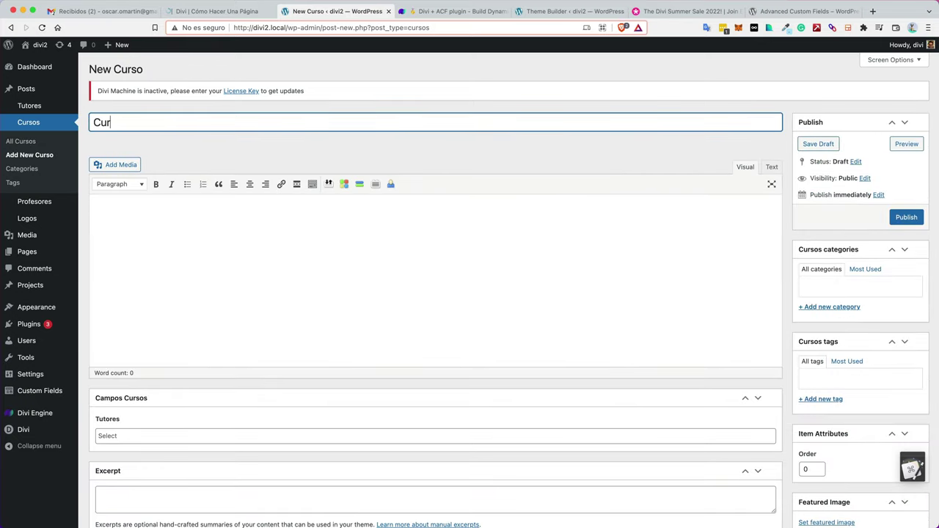
type("so 02")
left_click(231, 267)
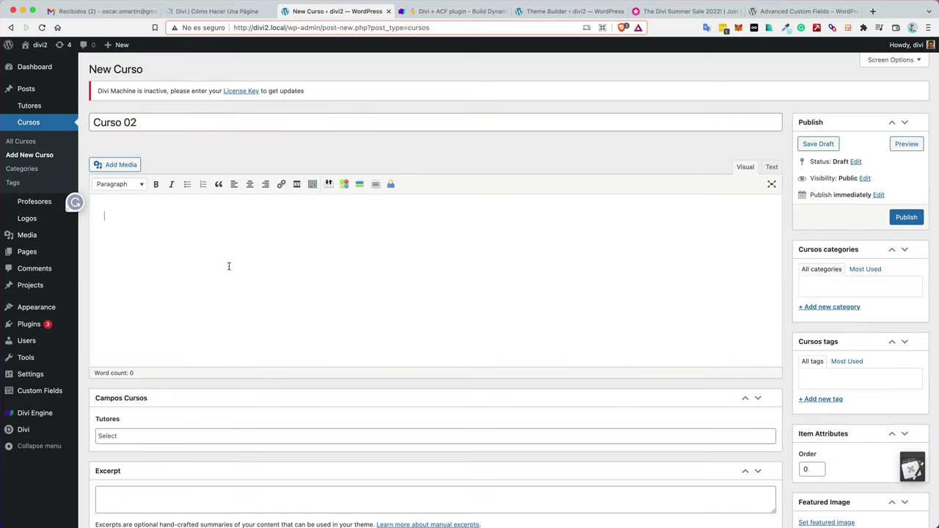
type("lorem")
Assign Tutor 01, Tutor 02 and Tutor 03 to the course in its Tutores field
scroll(377, 294, "down", 2)
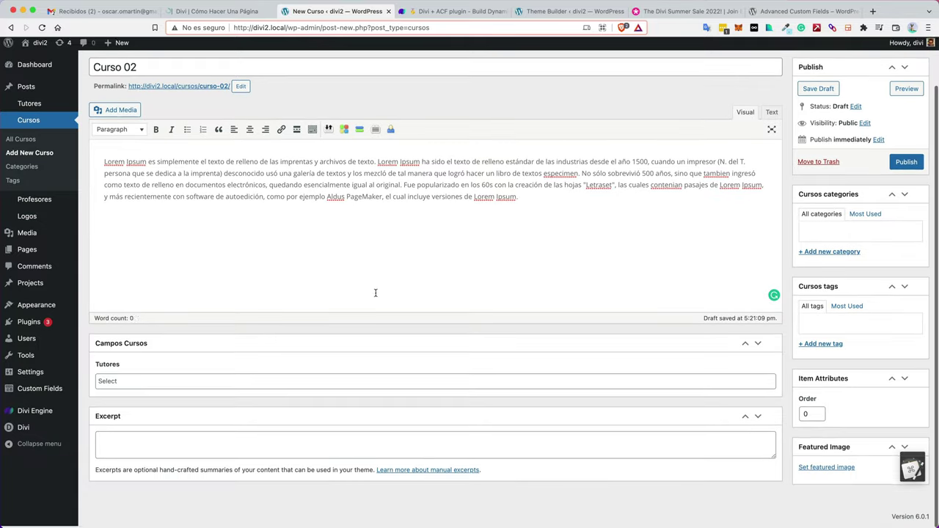
left_click(125, 384)
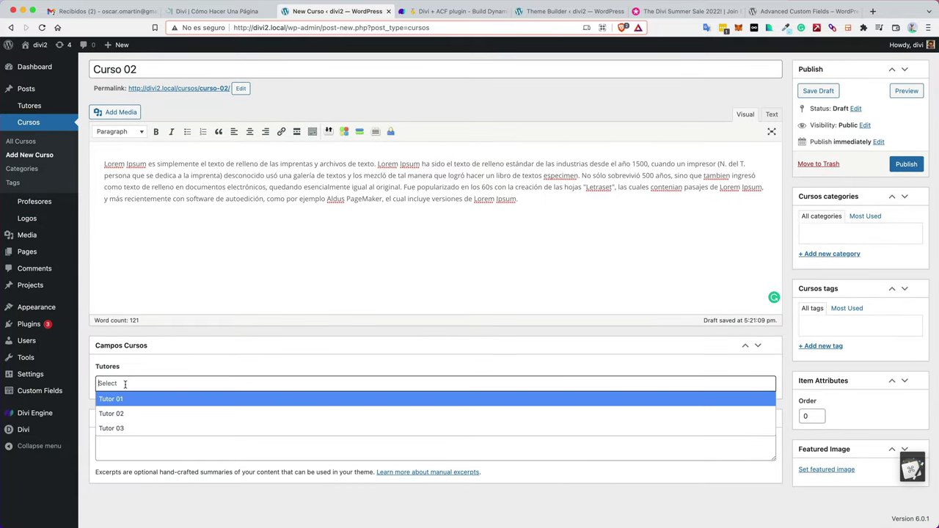
left_click(127, 405)
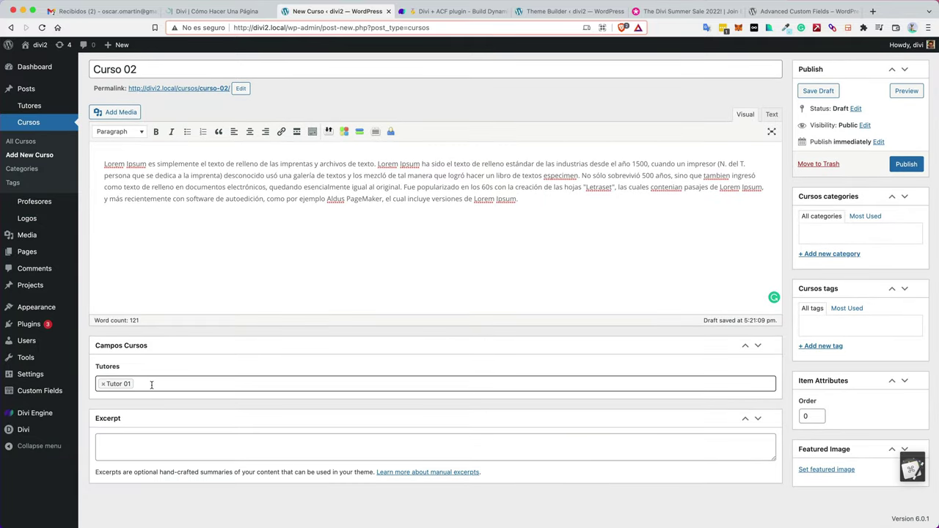
left_click(151, 384)
left_click(149, 416)
left_click(190, 384)
left_click(172, 427)
left_click(281, 267)
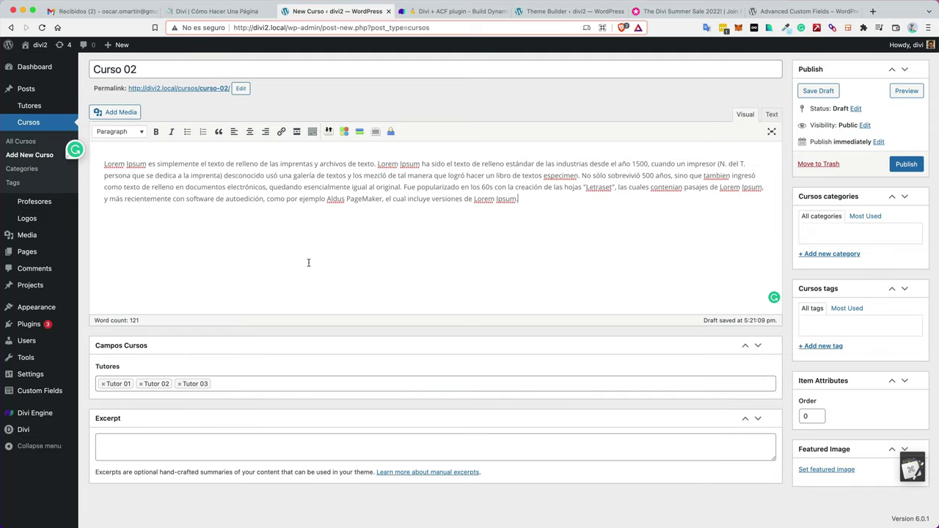
Publish Curso 02 and view its page on the site, examining the content text
left_click(901, 167)
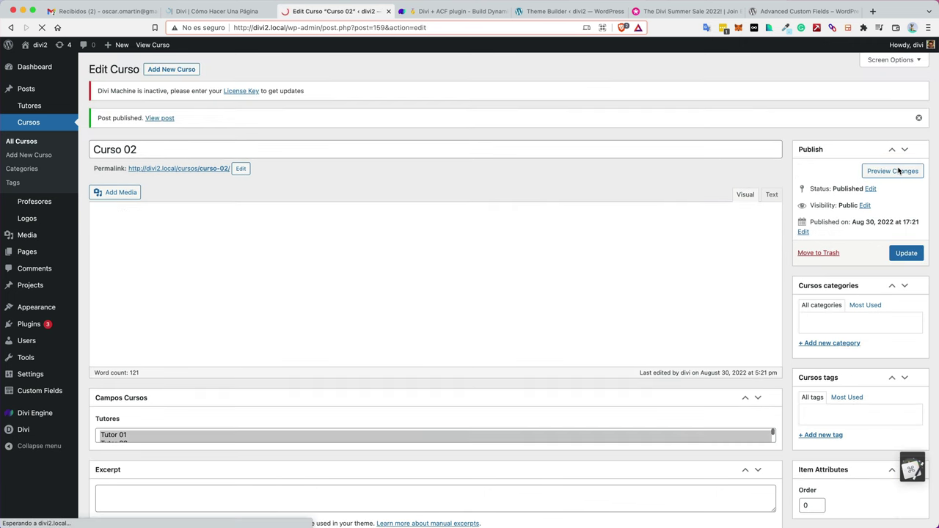
left_click(155, 45)
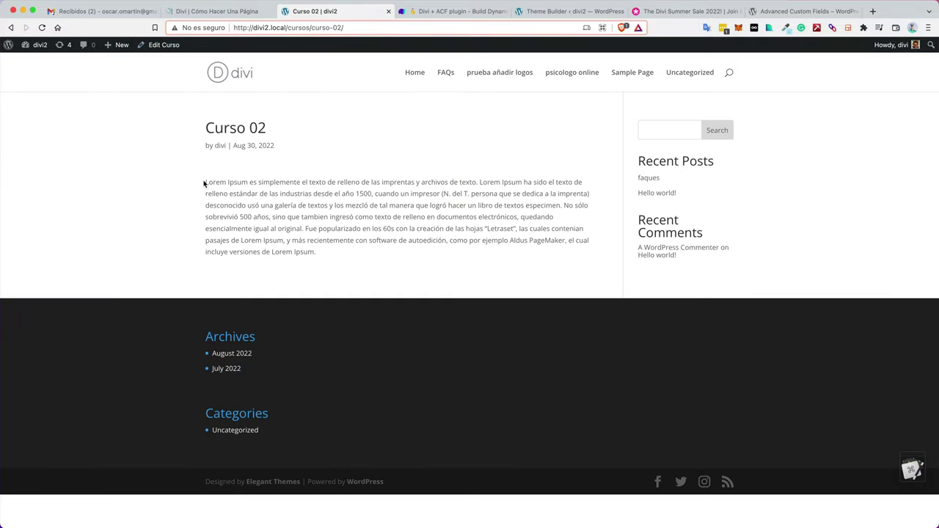
left_click_drag(205, 184, 320, 251)
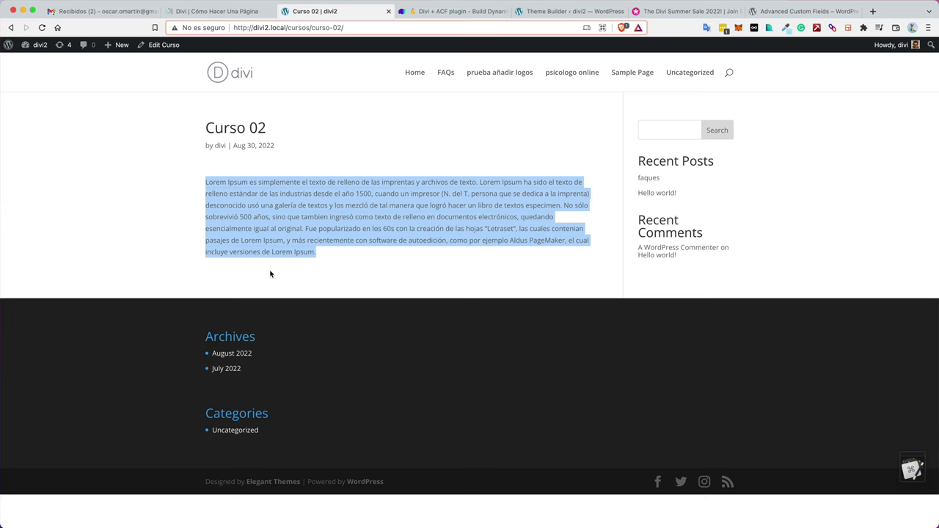
Enable the Divi Builder for the Cursos post type in the Divi theme options and save the changes
mouse_move(36, 44)
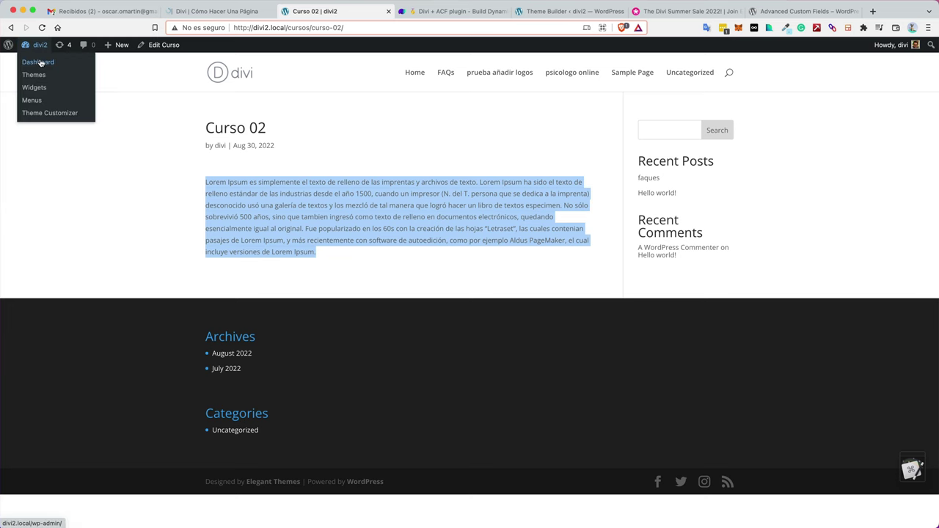
left_click(39, 63)
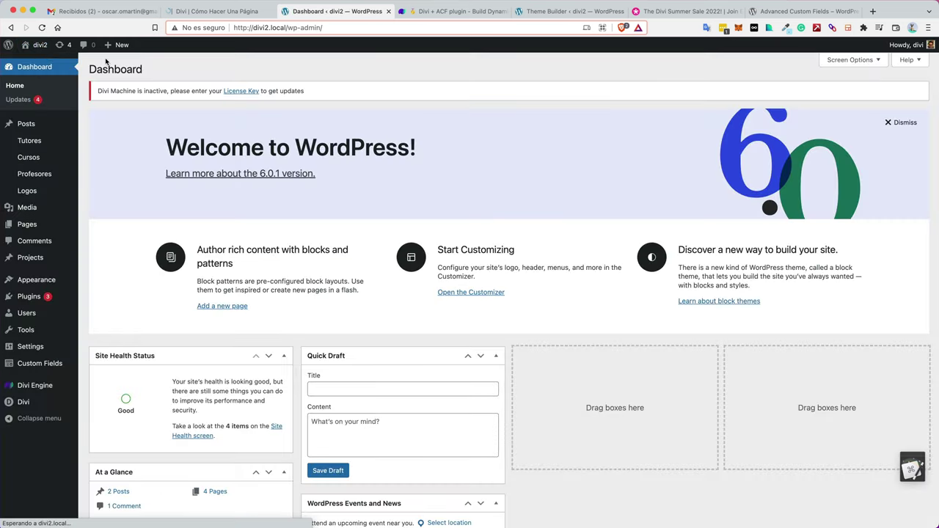
mouse_move(15, 413)
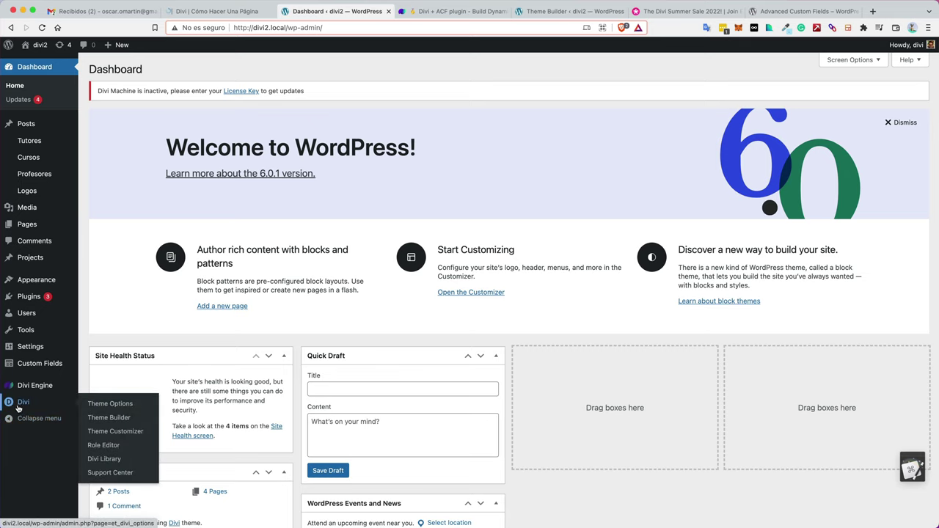
left_click(110, 404)
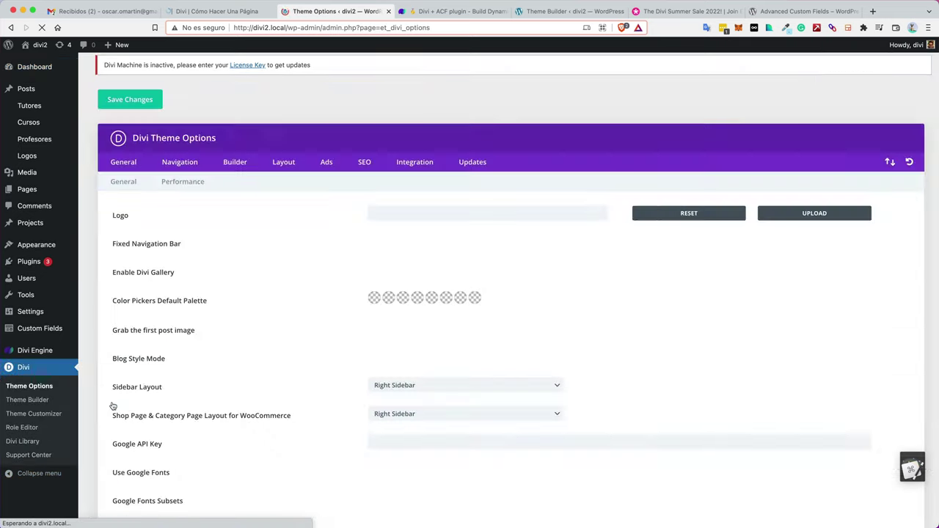
left_click(239, 163)
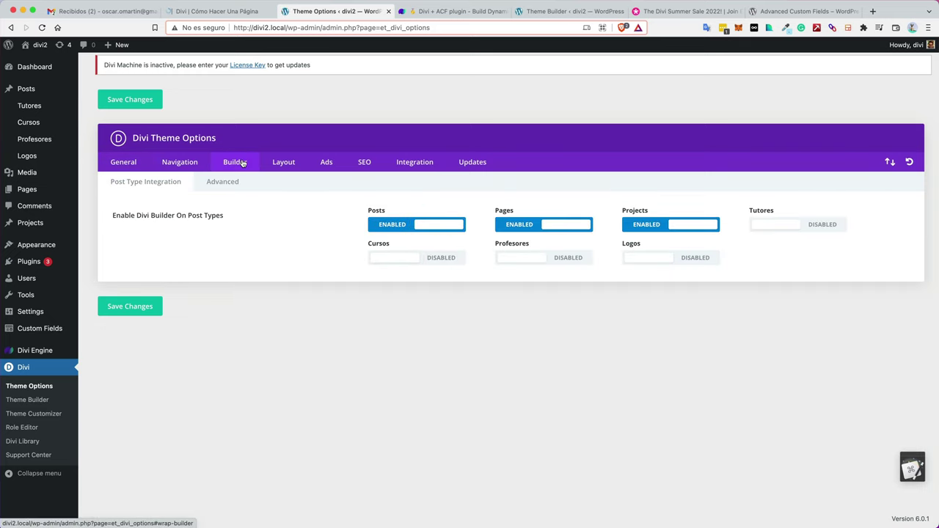
left_click(428, 259)
left_click(144, 311)
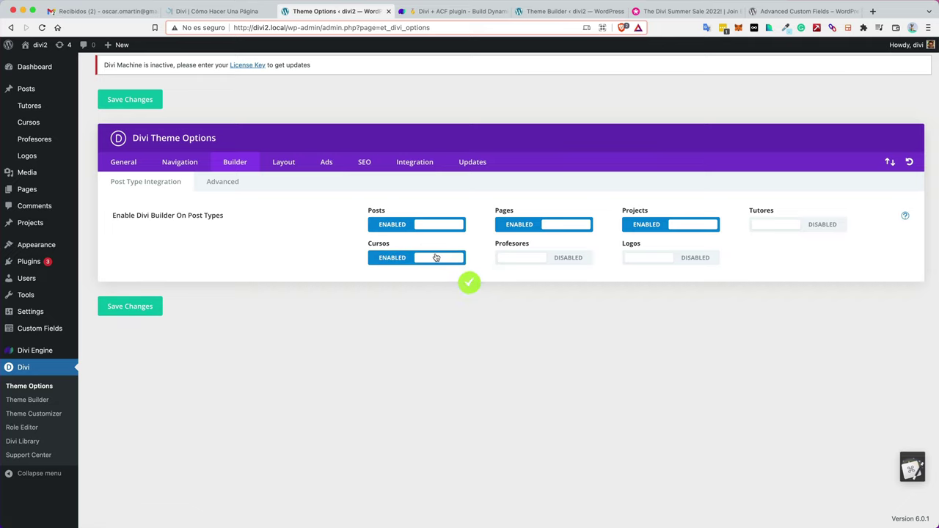
Open the Curso 02 entry for editing and switch it to the Divi Builder
left_click(31, 122)
left_click(115, 185)
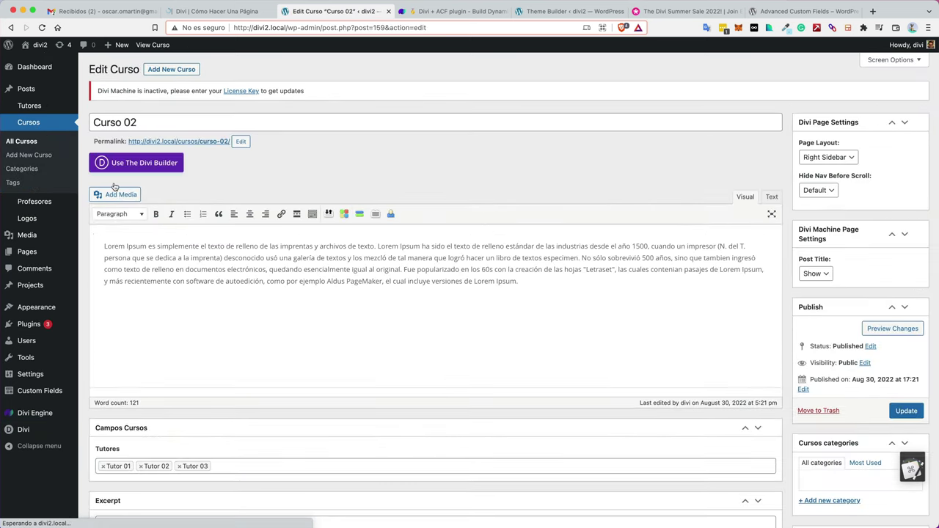
left_click(144, 163)
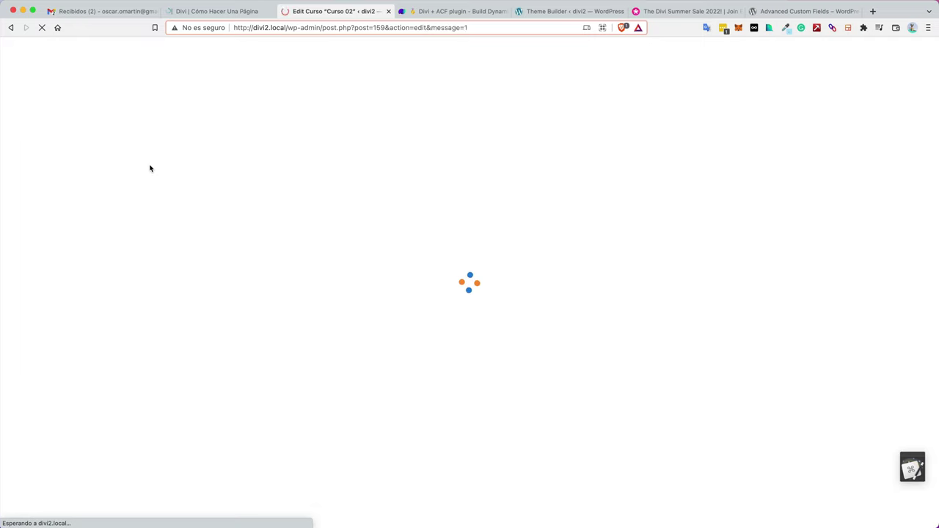
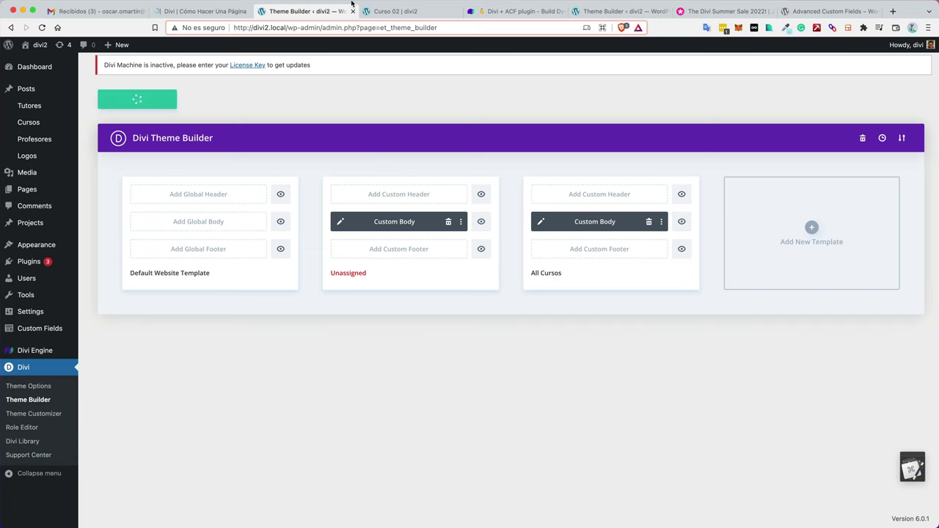
Compare the Tutores output on the Curso 02 page with the main options of the ACF Item in the All Cursos body layout
left_click(395, 11)
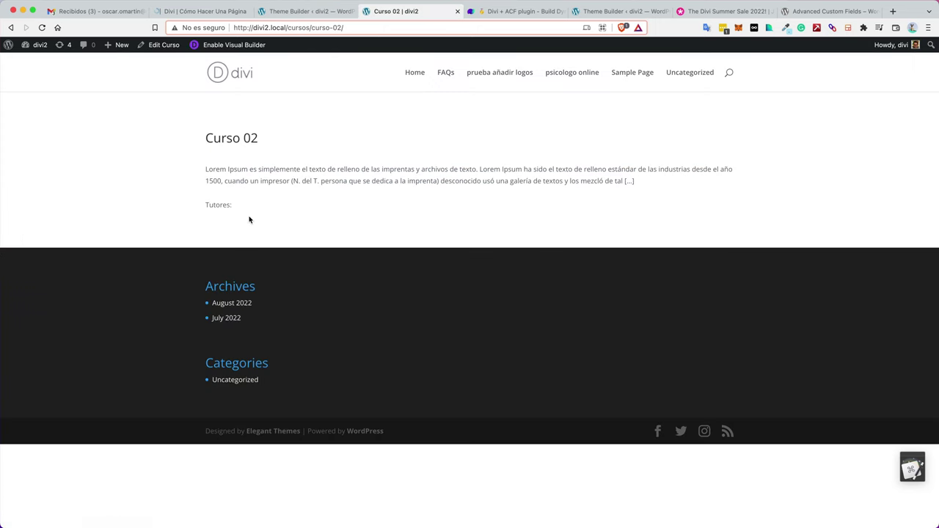
left_click(297, 13)
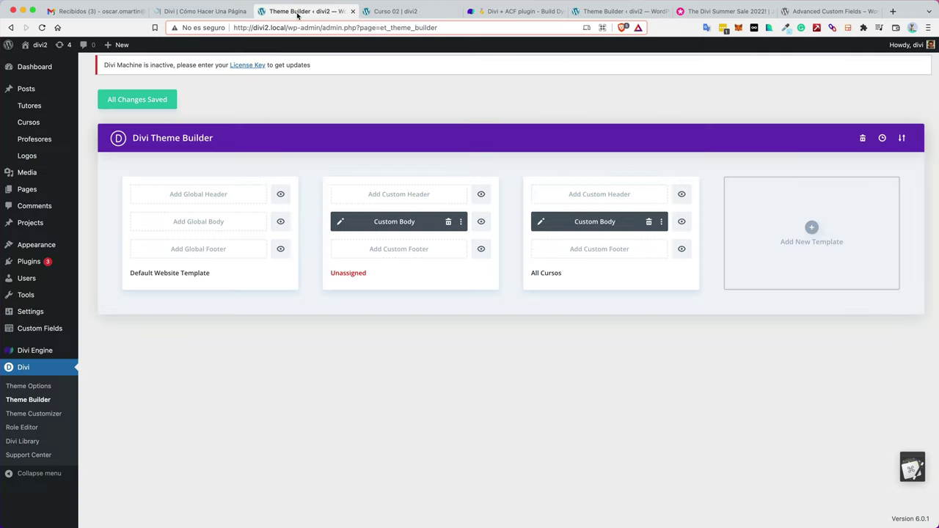
left_click(540, 223)
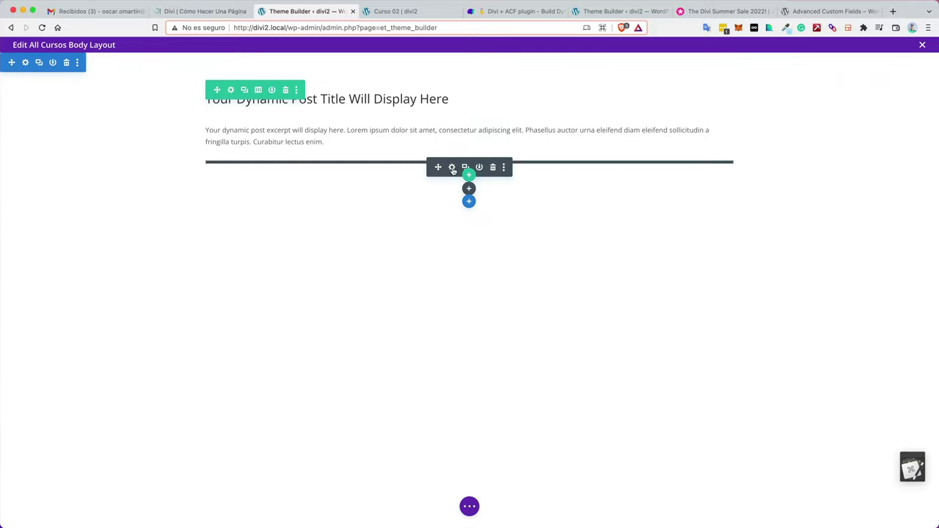
left_click(452, 168)
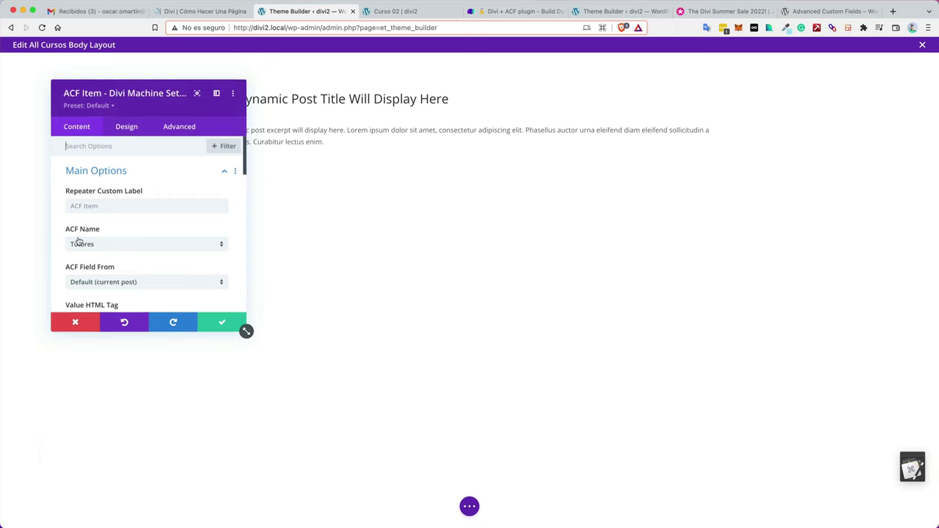
scroll(134, 235, "down", 5)
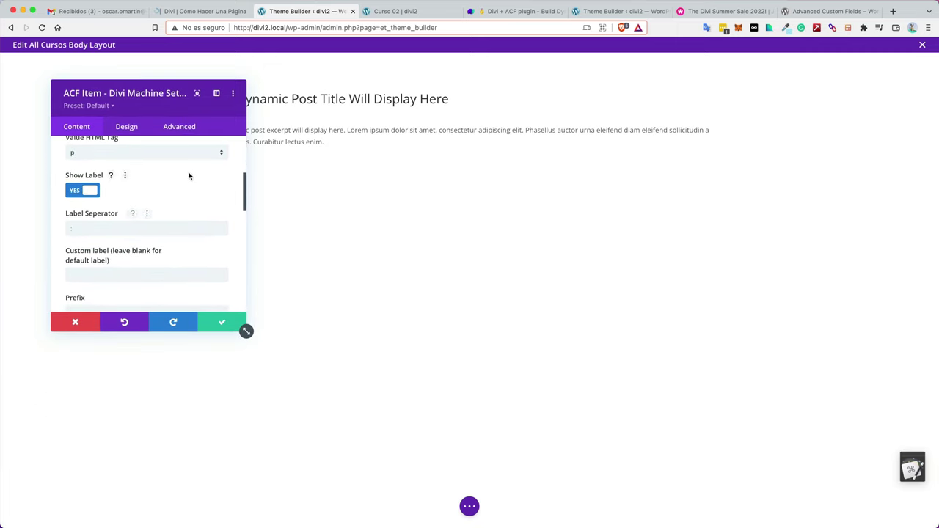
left_click(411, 12)
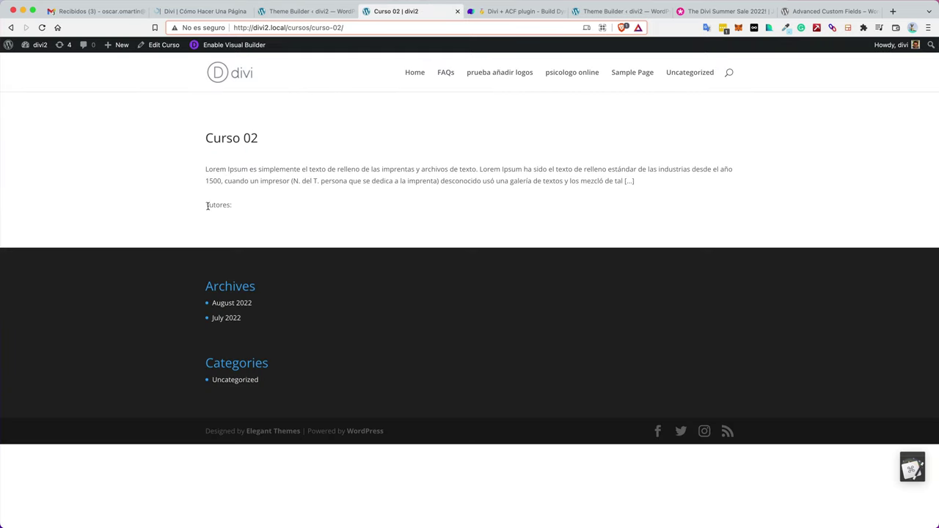
left_click_drag(207, 206, 253, 203)
key("ctrl+shift+Tab")
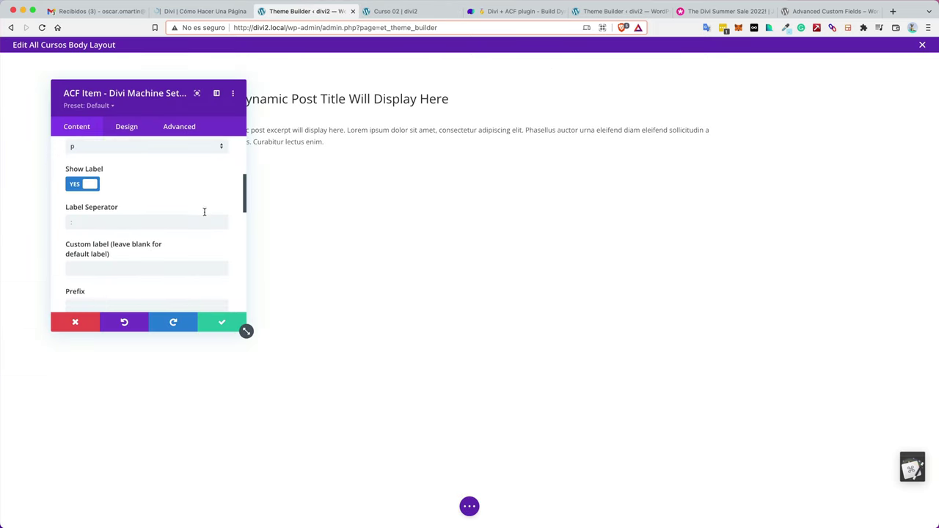
Review the loop layouts offered in the ACF Item's relational field settings, keeping the current choice
scroll(204, 213, "down", 10)
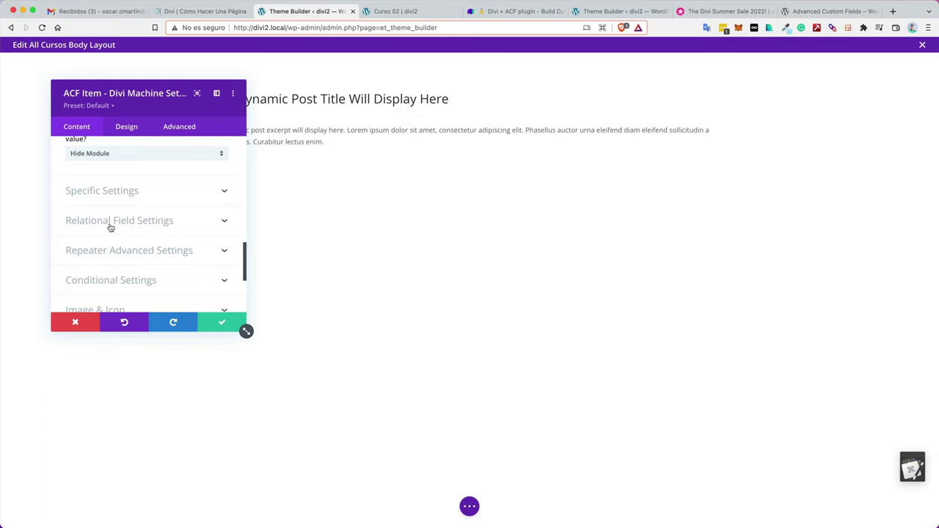
left_click(116, 224)
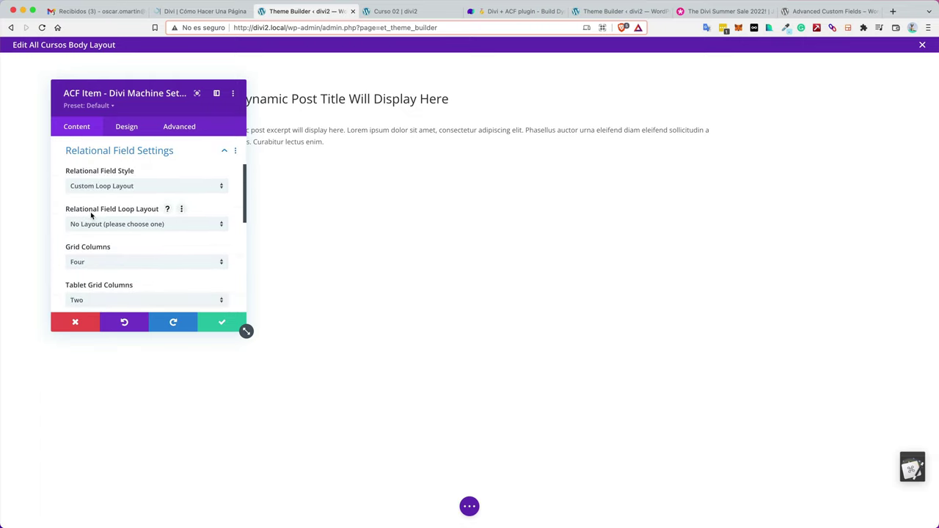
left_click(121, 229)
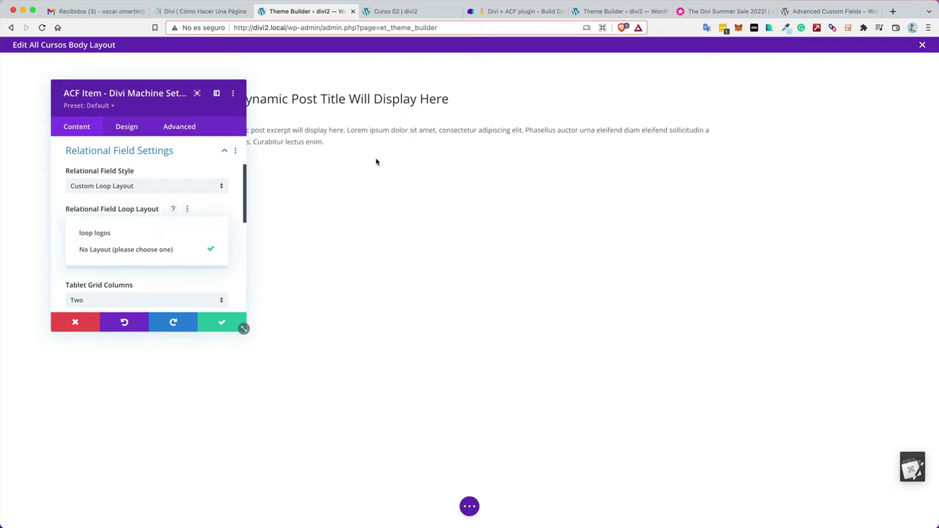
left_click(245, 330)
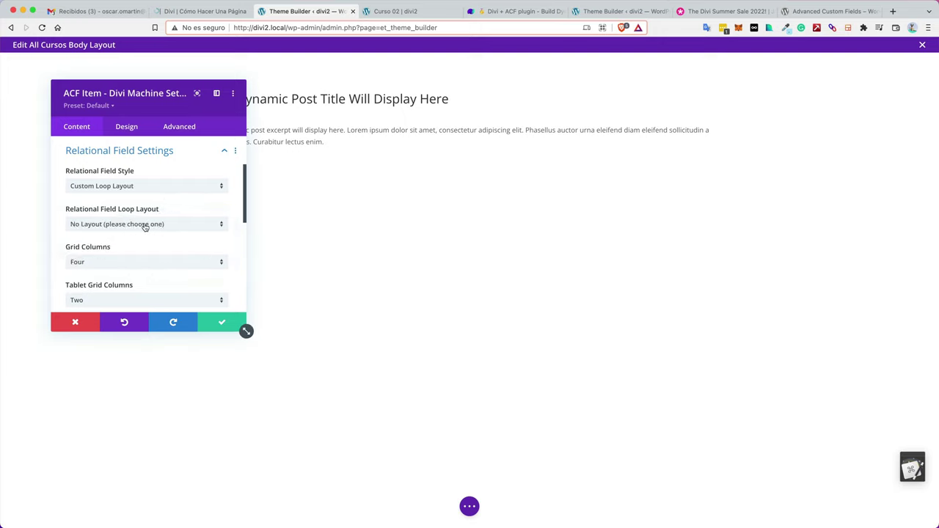
left_click(222, 326)
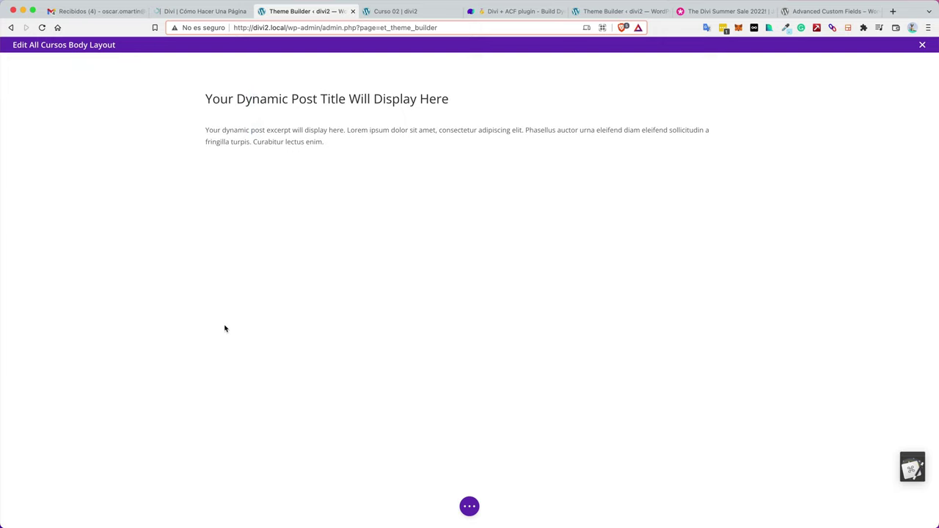
Save the All Cursos body layout, close its editor and save the Theme Builder changes
left_click(469, 507)
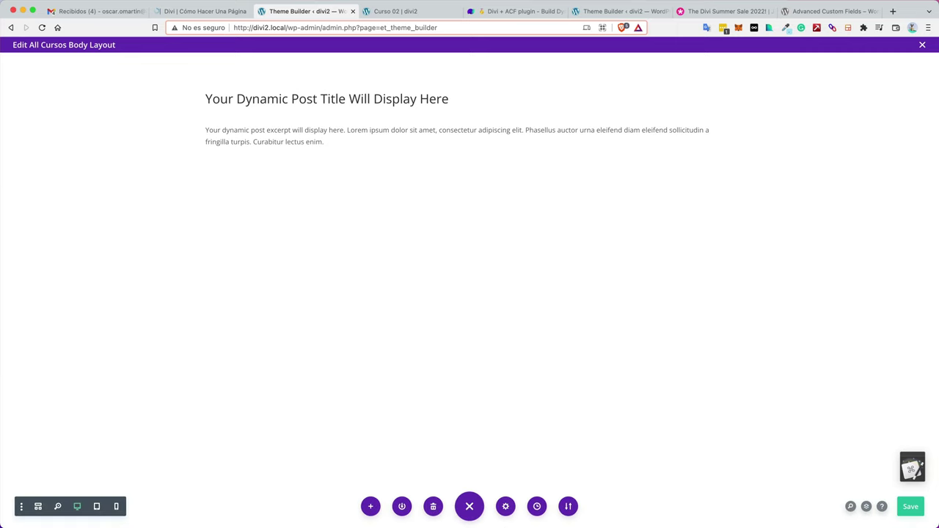
left_click(908, 507)
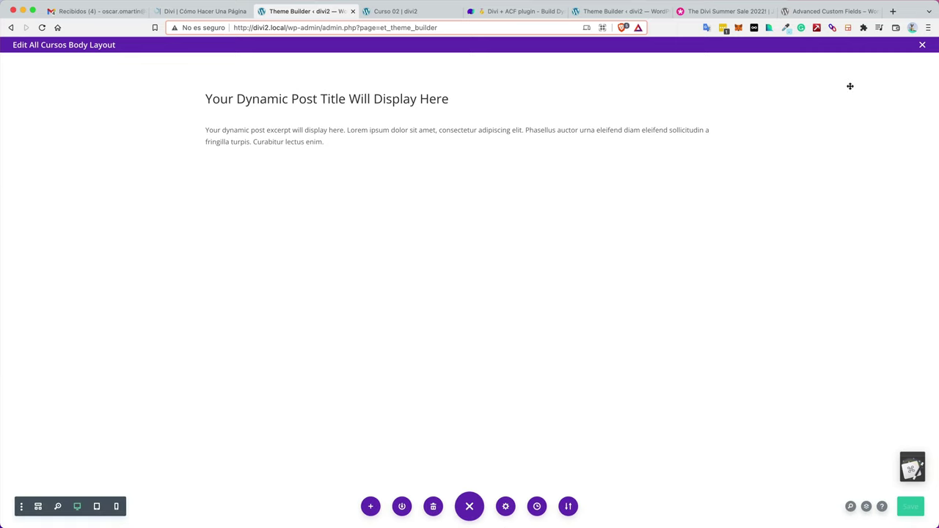
left_click(923, 46)
left_click(156, 101)
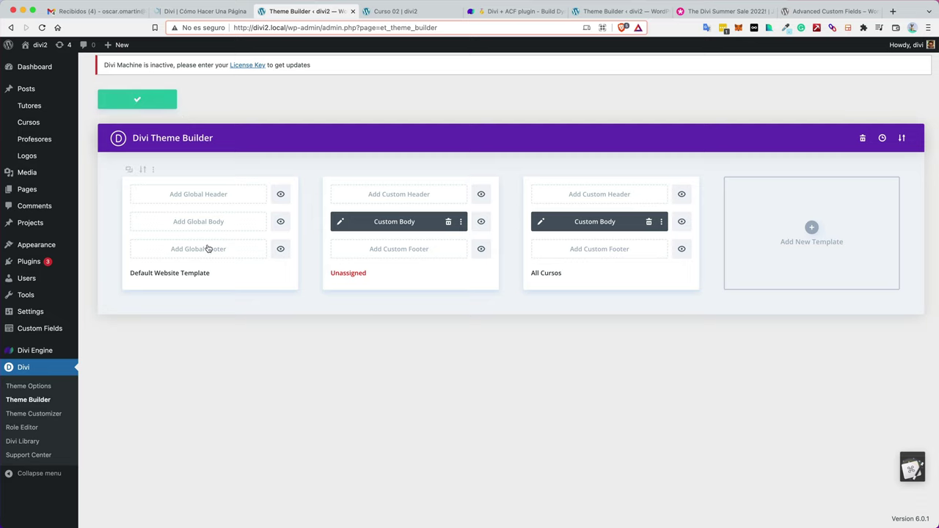
Open the Divi Library in a separate browser tab and create a new layout named tutores-divi with the type Layout
right_click(11, 442)
left_click(29, 446)
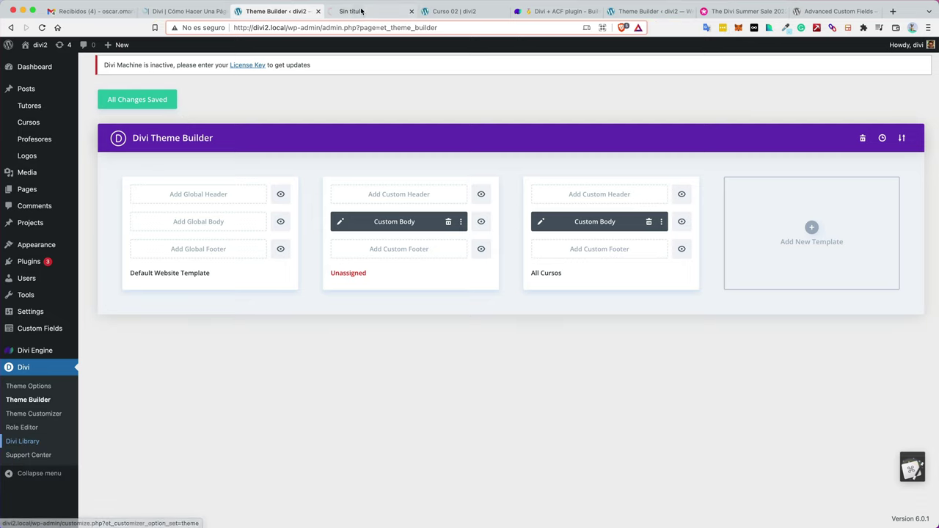
left_click_drag(361, 11, 287, 10)
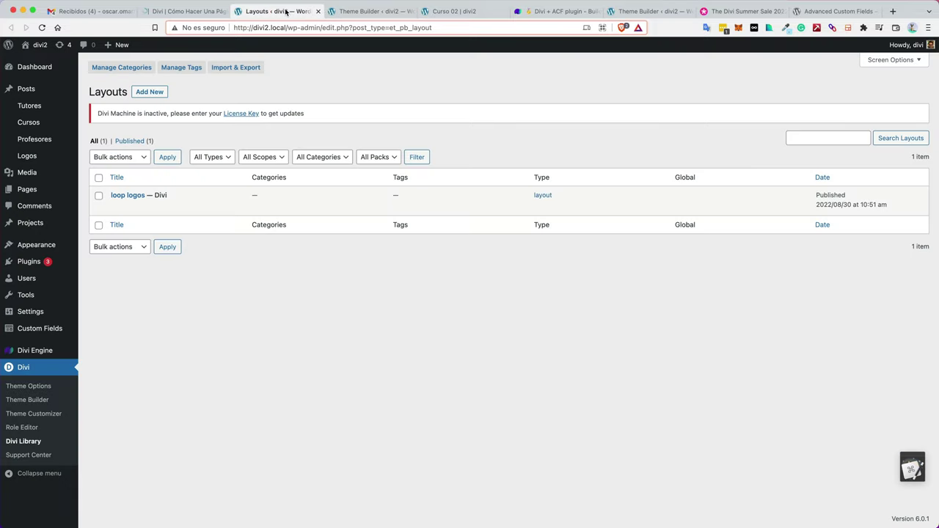
left_click(152, 93)
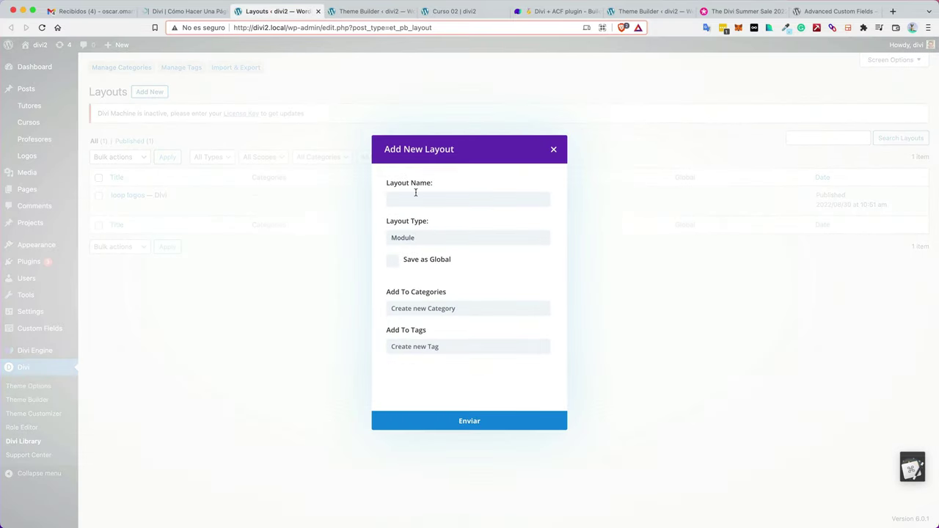
left_click(416, 192)
type("tutores-divi")
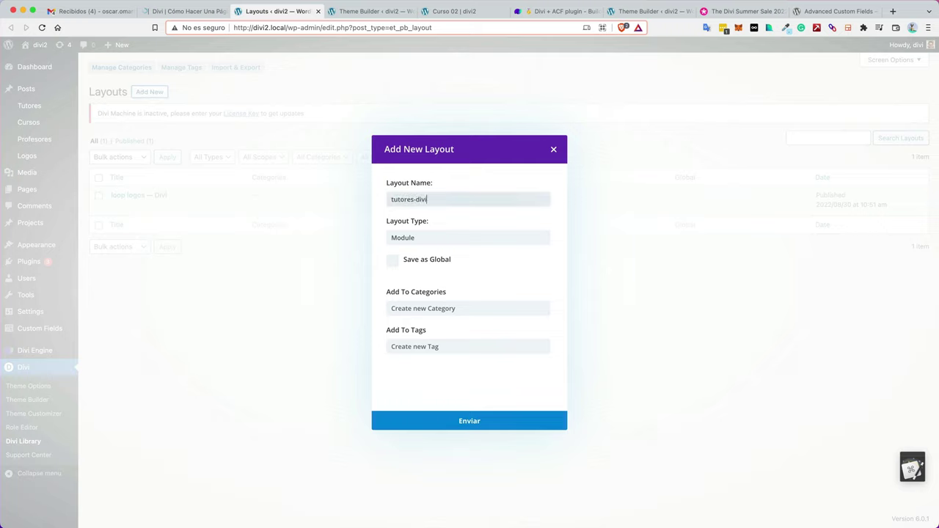
left_click(432, 238)
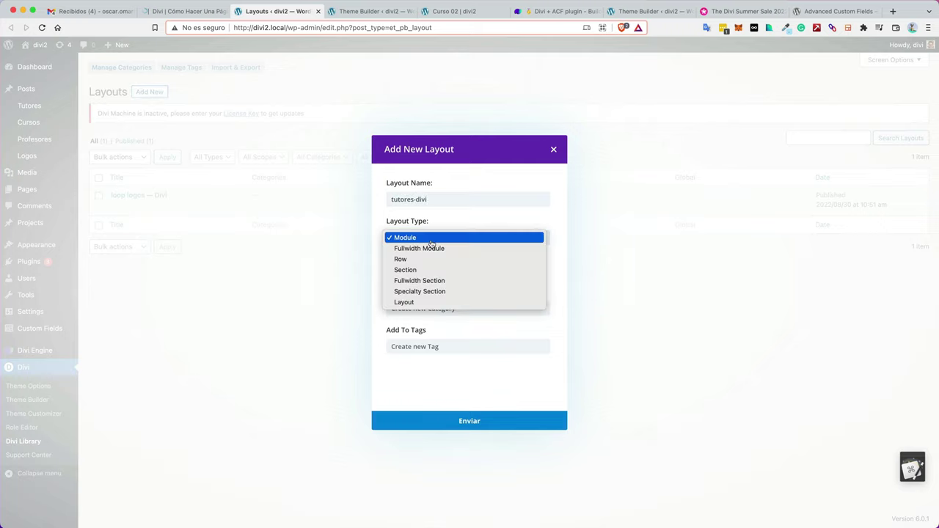
left_click(410, 303)
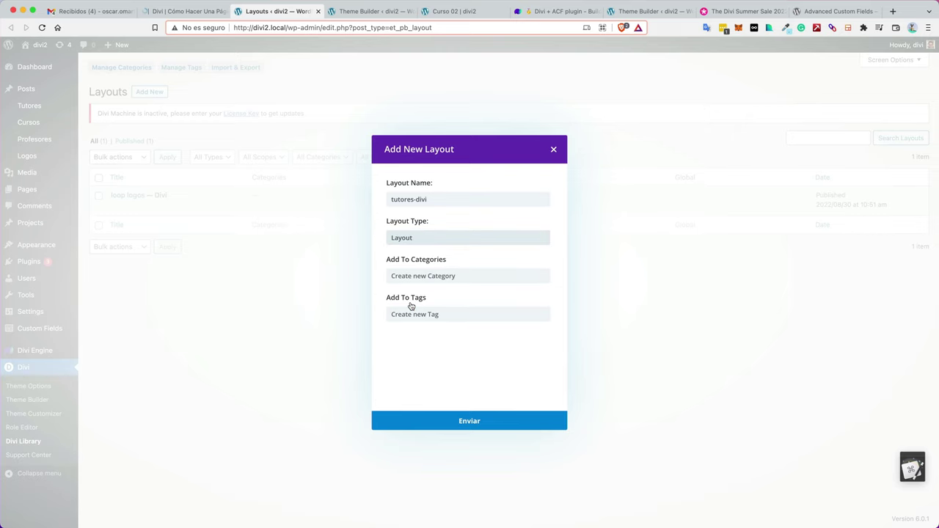
left_click(480, 426)
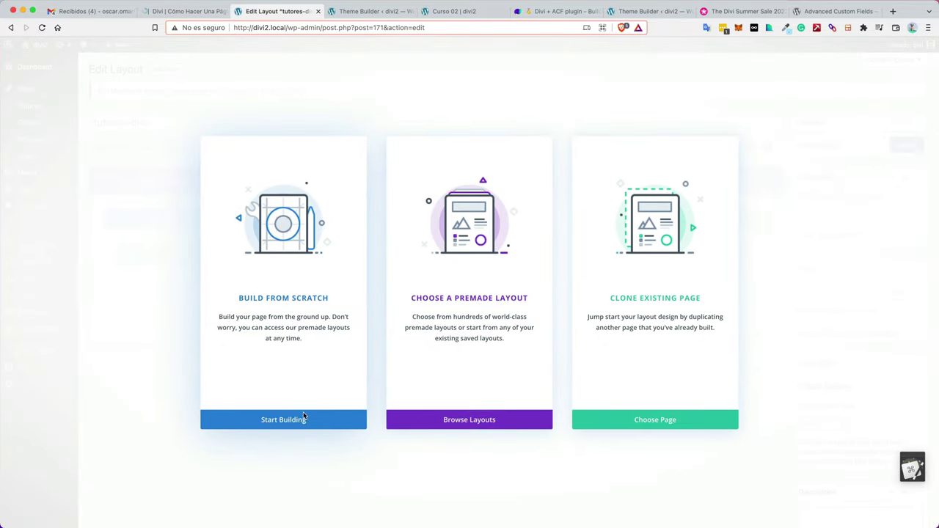
Build the tutores-divi layout from scratch with a single-column row containing an Image module
left_click(304, 418)
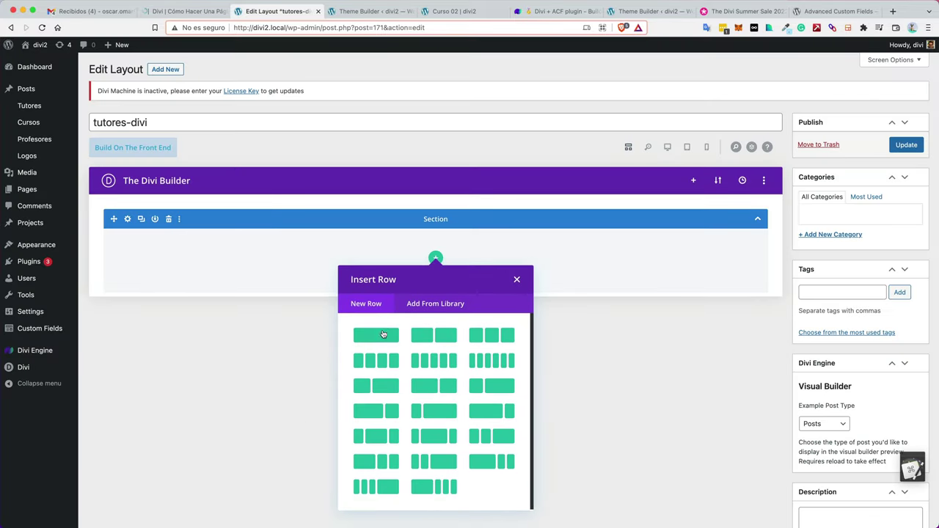
left_click(382, 334)
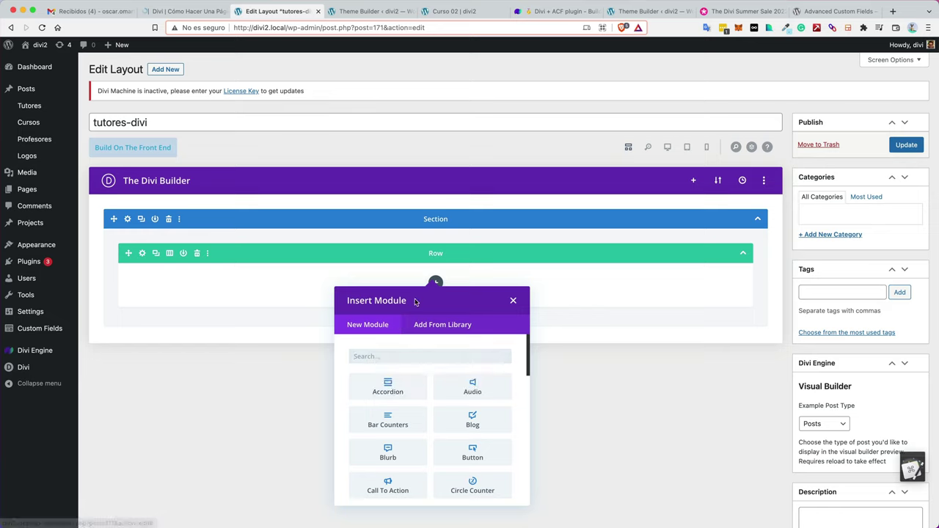
left_click(377, 355)
type("ima")
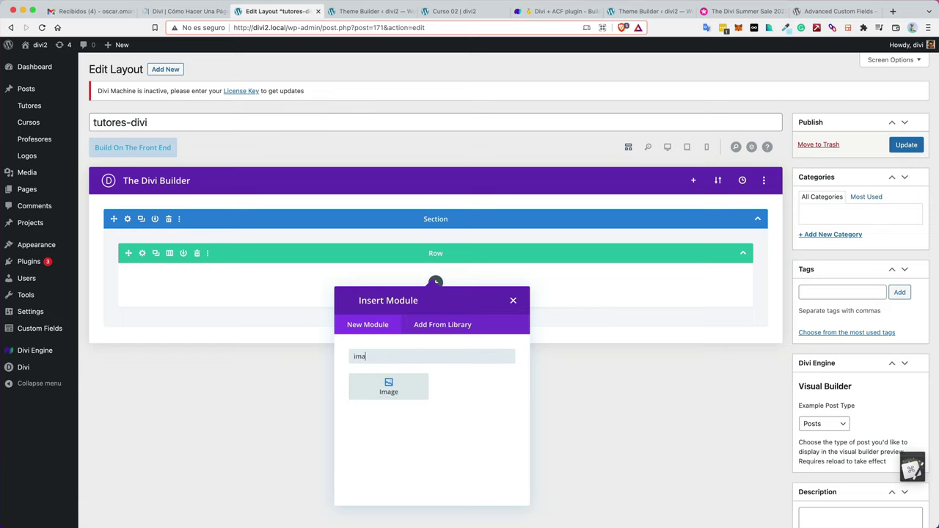
left_click(380, 388)
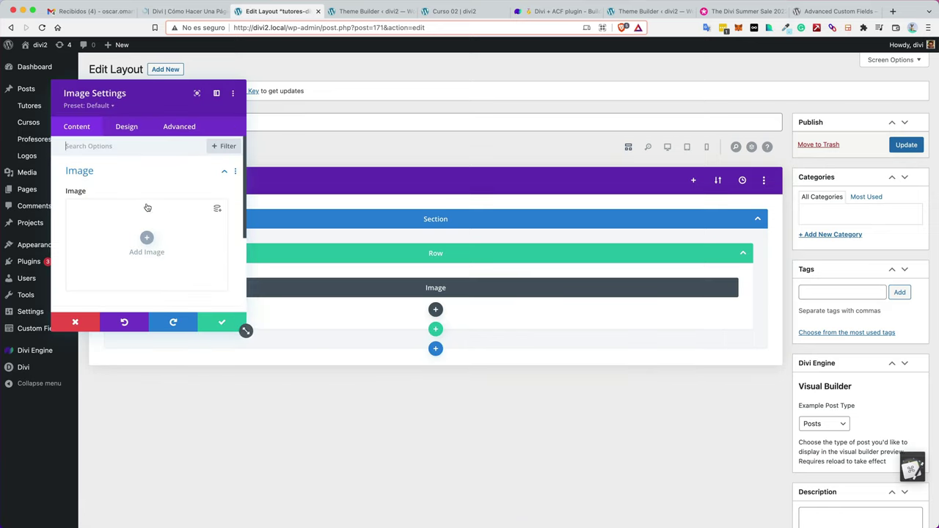
Set the Image module's dynamic content to Featured Image and update the tutores-divi layout
left_click(217, 211)
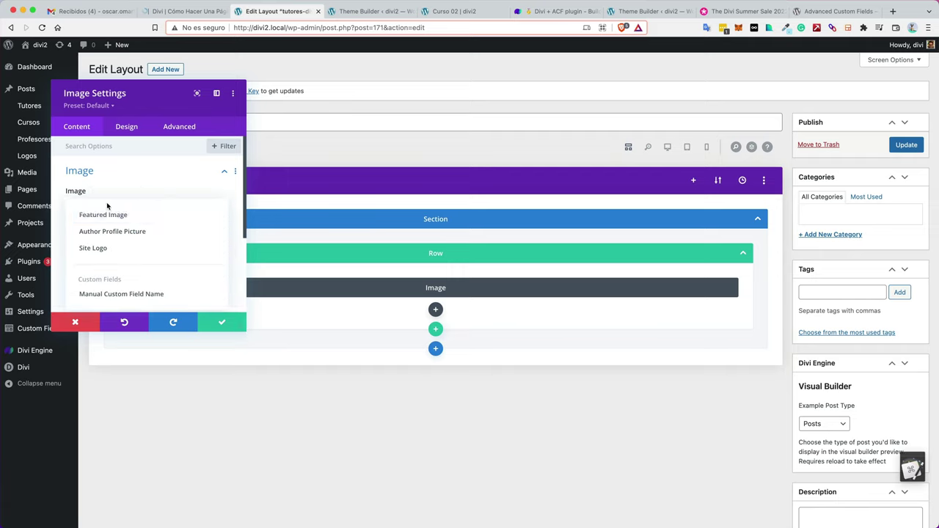
left_click(125, 216)
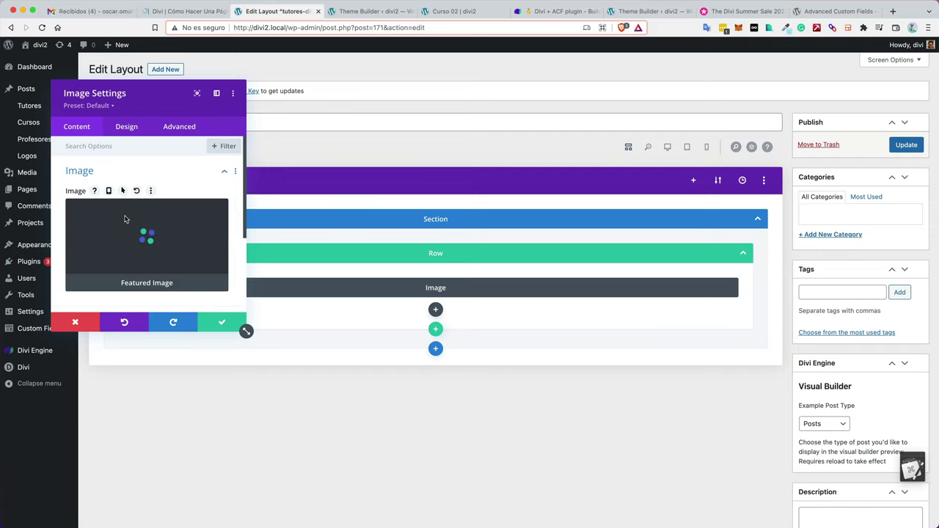
left_click(220, 323)
left_click(902, 145)
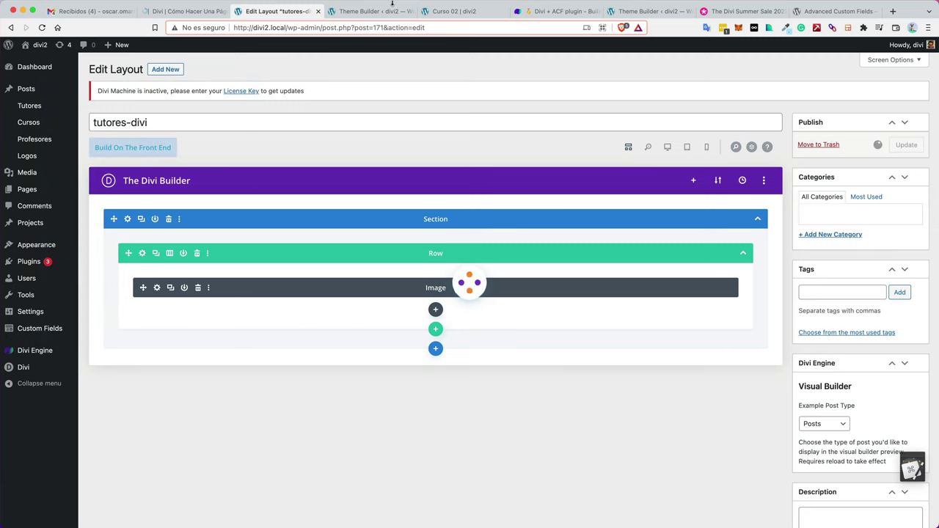
In the All Cursos custom body, set the Tutores ACF Item's Relational Field Loop Layout to tutores-divi and keep the module settings
left_click(362, 12)
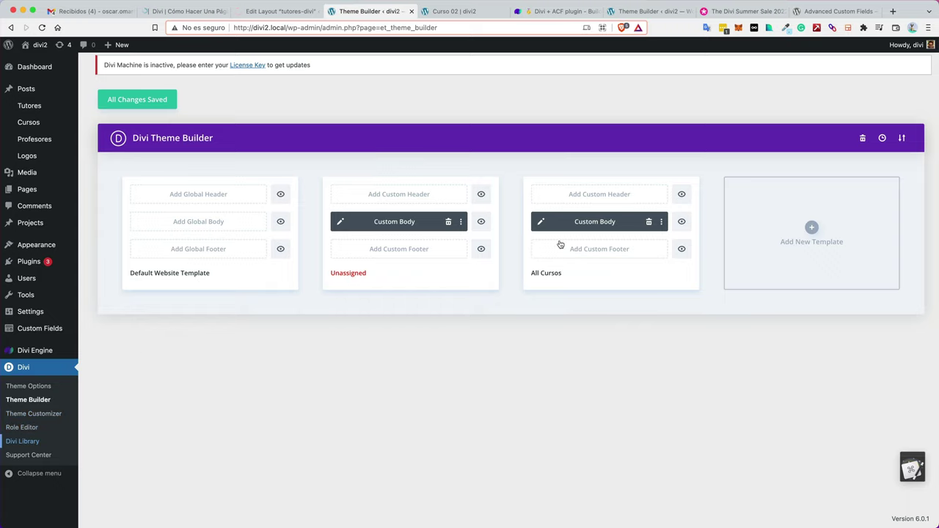
left_click(540, 222)
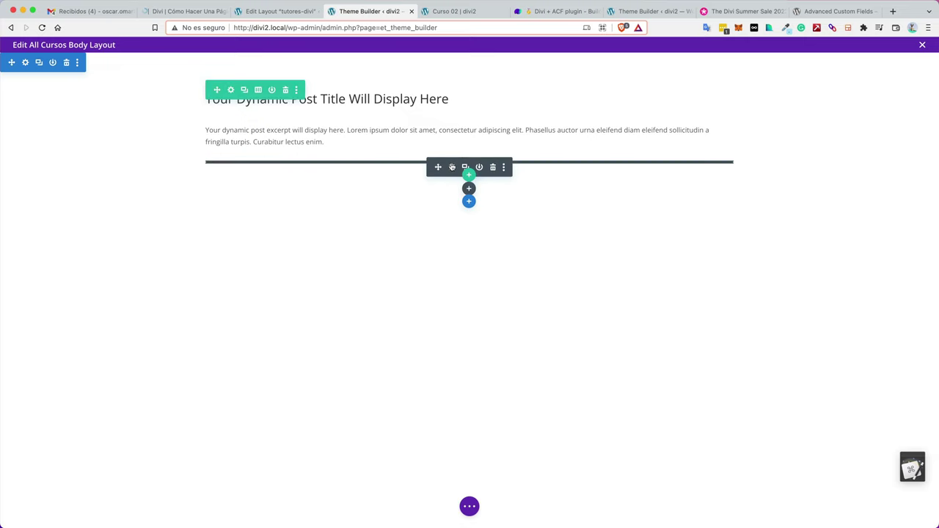
left_click(452, 167)
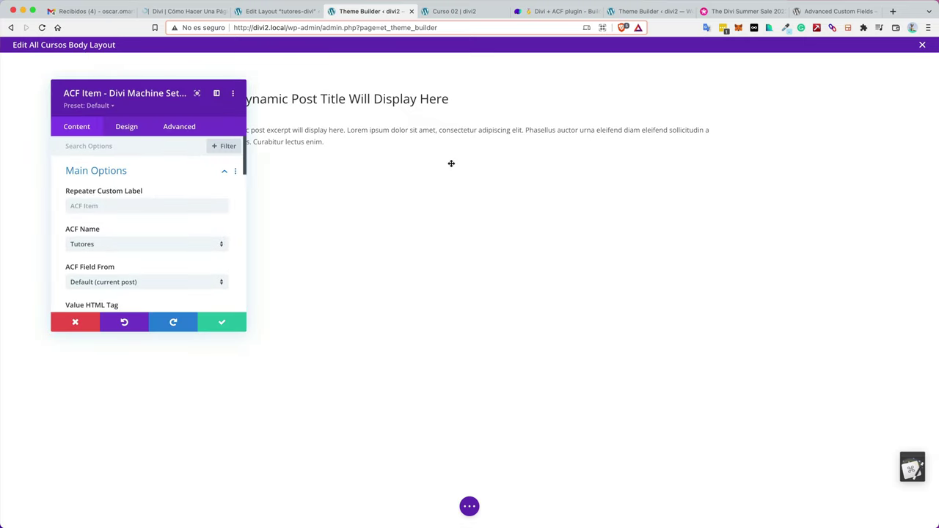
left_click(101, 172)
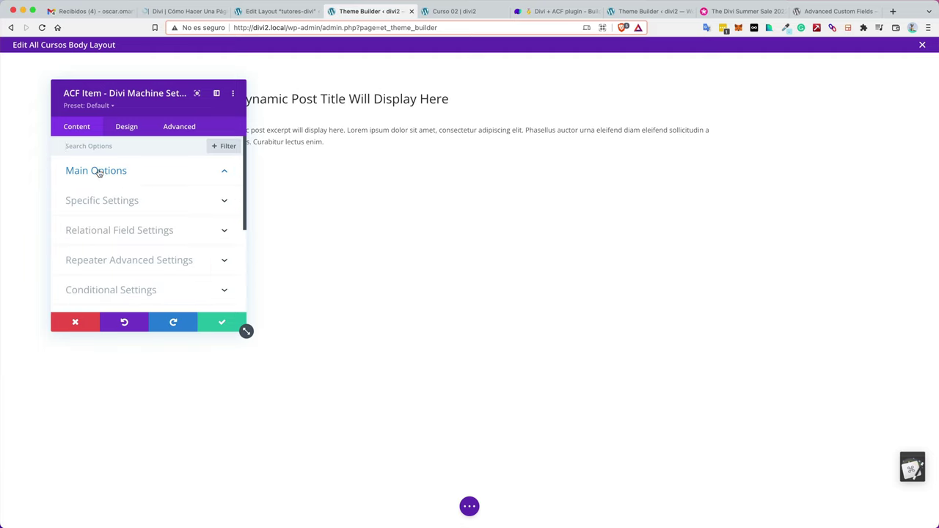
left_click(139, 232)
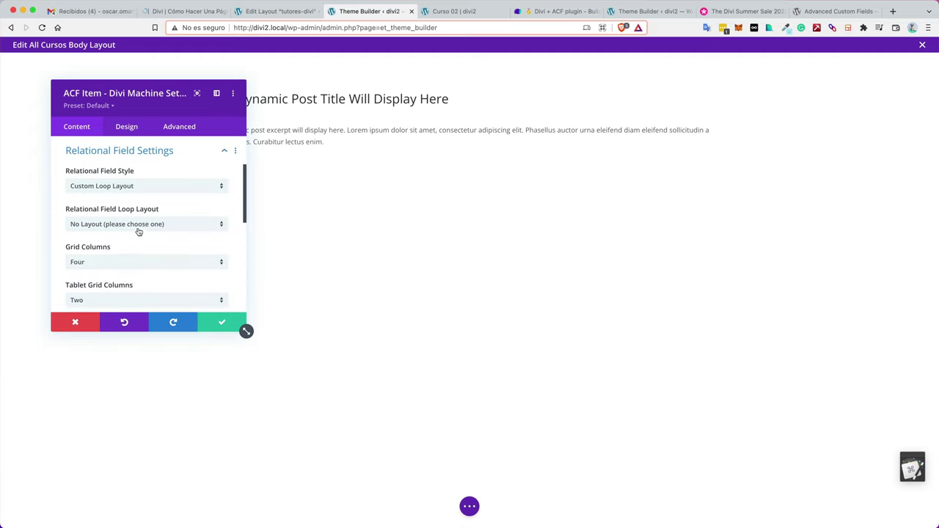
left_click(138, 232)
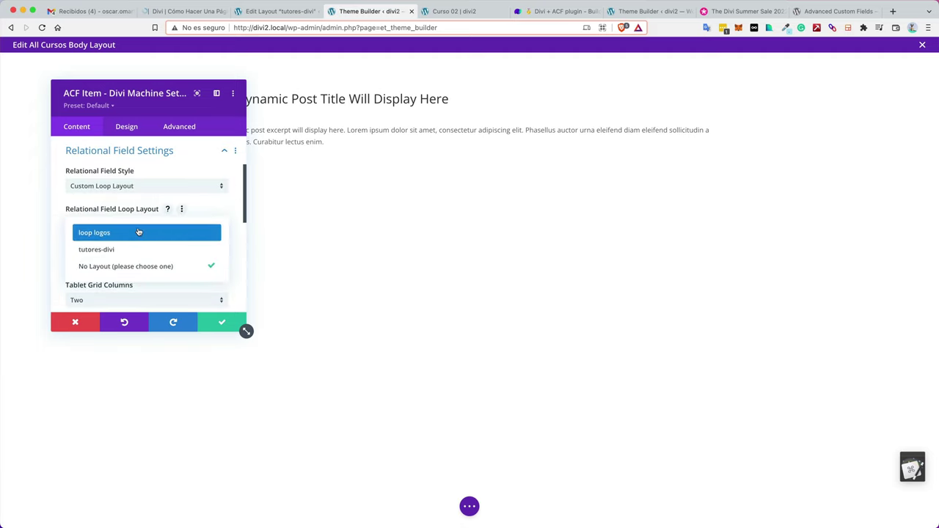
left_click(107, 250)
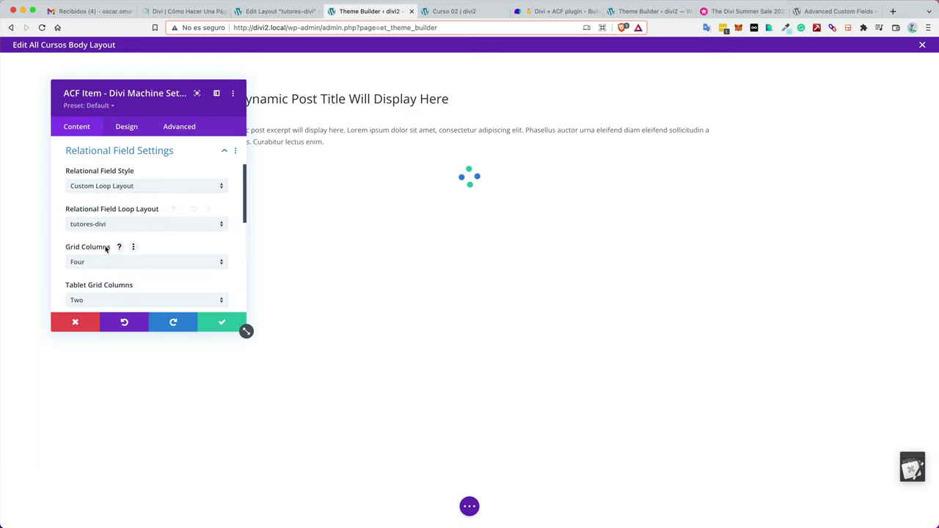
left_click(220, 327)
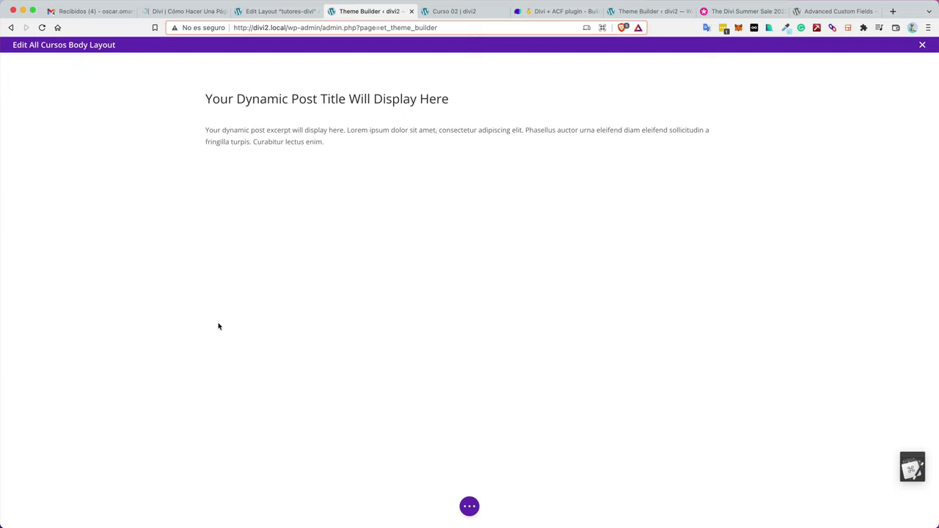
Save the All Cursos body layout and reload the Curso 02 page to check its tutors
left_click(469, 508)
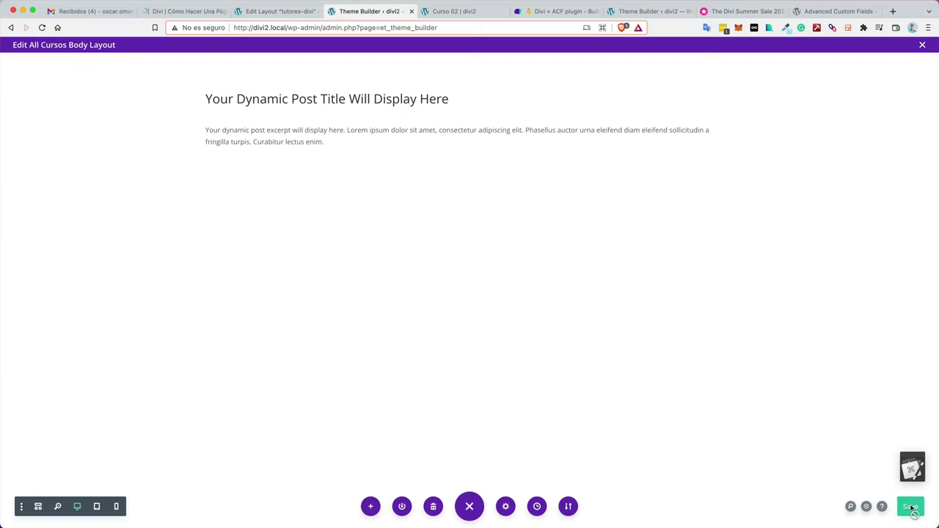
left_click(451, 11)
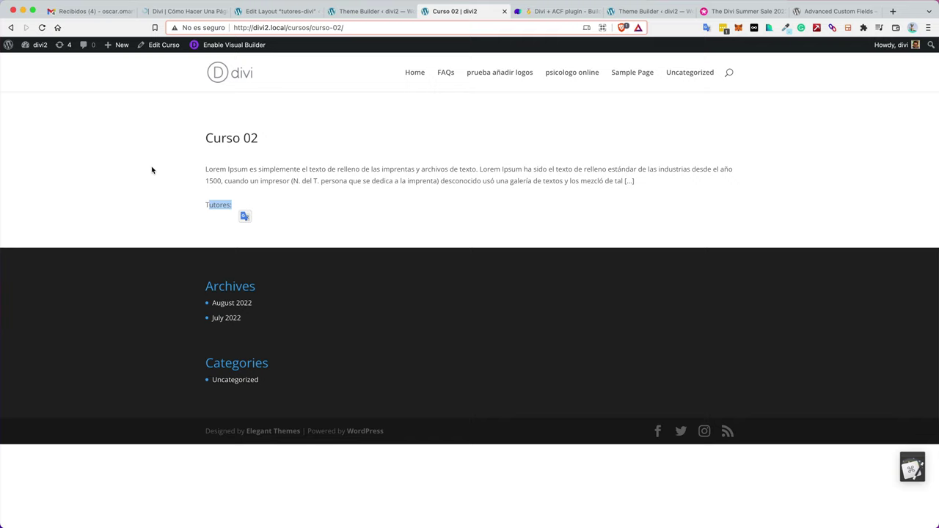
left_click(319, 226)
left_click(42, 28)
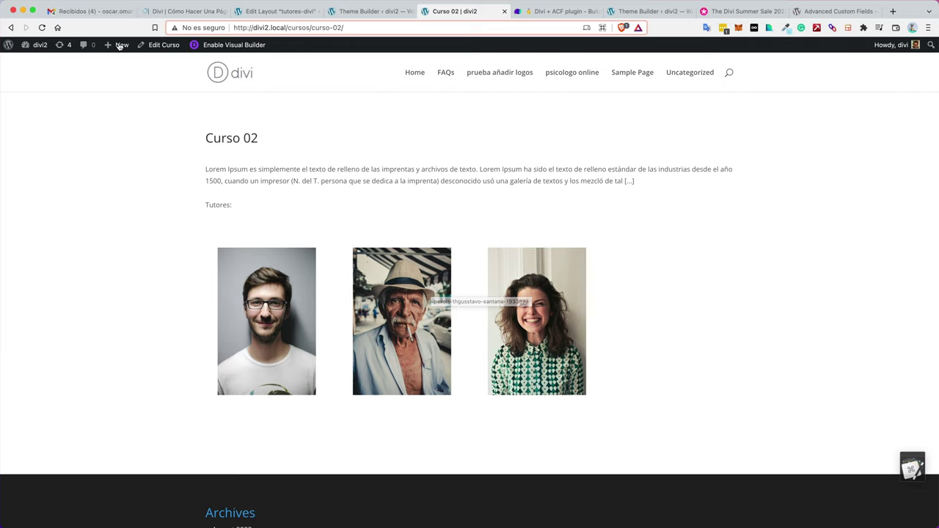
Create a new curso titled Curso 02 with two paragraphs of Lorem Ipsum text as its content
mouse_move(118, 45)
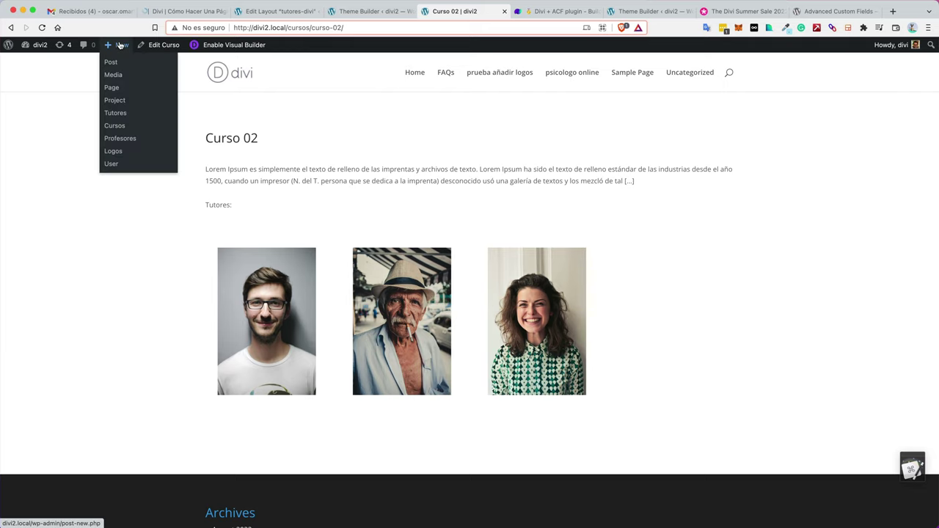
left_click(121, 127)
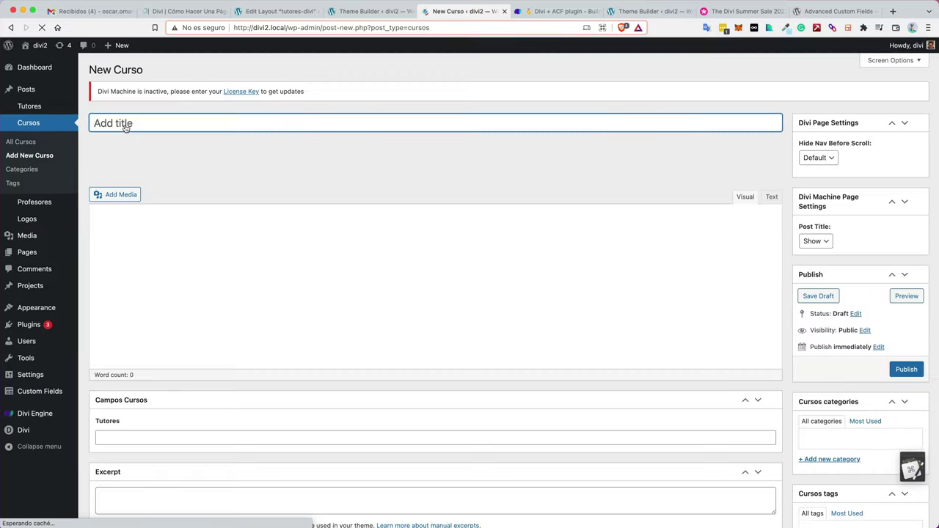
type("Curso")
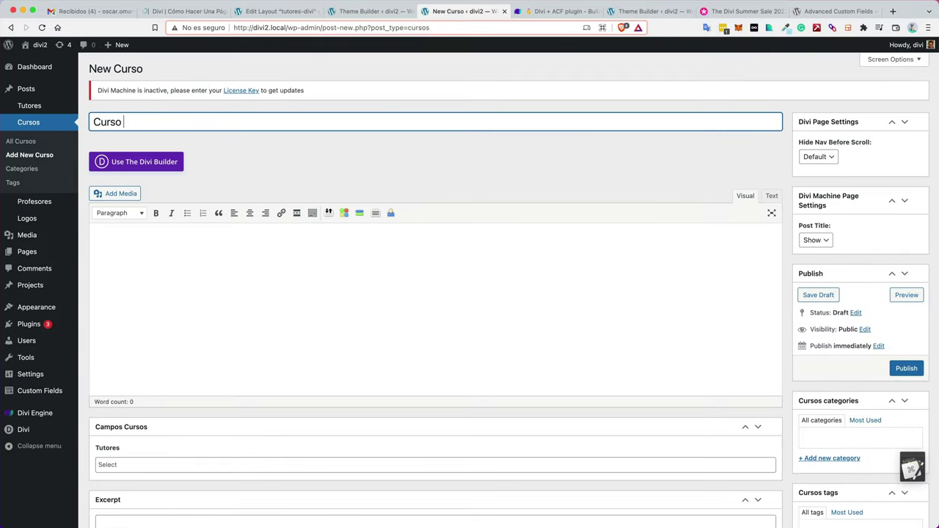
type(" 02")
left_click(208, 260)
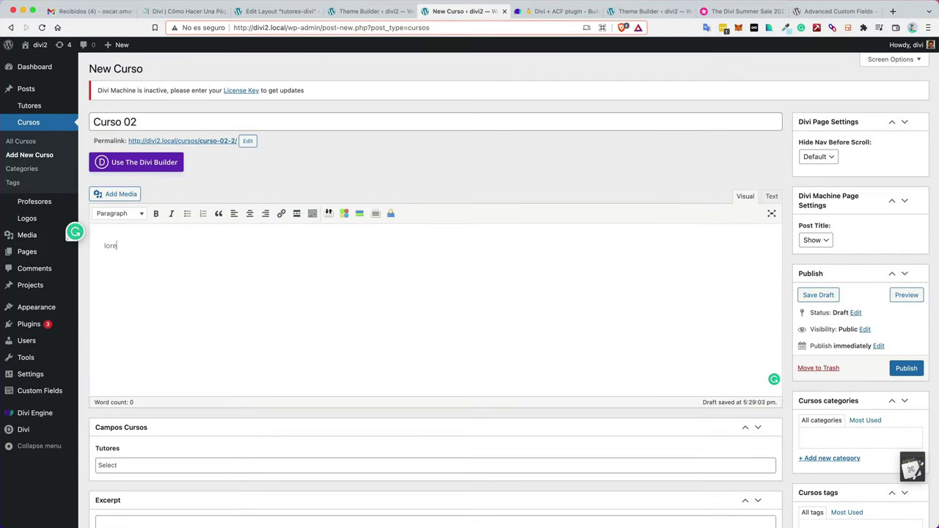
type("Lorem Ipsum es simplemente el texto de relleno de las imprentas y archivos de texto. Lorem Ipsum ha sido el texto de relleno estándar de las industrias desde el año 1500, cuando un impresor (N. del T. persona que se dedica a la imprenta) desconocido usó una galería de textos y los mezcló de tal manera que logró hacer un libro de textos especimen. No sólo sobrevivió 500 años, sino que tambien ingresó como texto de relleno en documentos electrónicos, quedando esencialmente igual al original. Fue popularizado en los 60s con la creación de las hojas \"Letraset\", las cuales contenian pasajes de Lorem Ipsum, y más recientemente con software de autoedición, como por ejemplo Aldus PageMaker, el cual incluye versiones de Lorem Ipsum.")
key("Return")
type("Lorem Ipsum es simplemente el texto de relleno de las imprentas y archivos de texto. Lorem Ipsum ha sido el texto de relleno estándar de las industrias desde el año 1500, cuando un impresor (N. del T. persona que se dedica a la imprenta) desconocido usó una galería de textos y los mezcló de tal manera que logró hacer un libro de textos especimen. No sólo sobrevivió 500 años, sino que tambien ingresó como texto de relleno en documentos electrónicos, quedando esencialmente igual al original. Fue popularizado en los 60s con la creación de las hojas \"Letraset\", las cuales contenian pasajes de Lorem Ipsum, y más recientemente con software de autoedición, como por ejemplo Aldus PageMaker, el cual incluye versiones de Lorem Ipsum.")
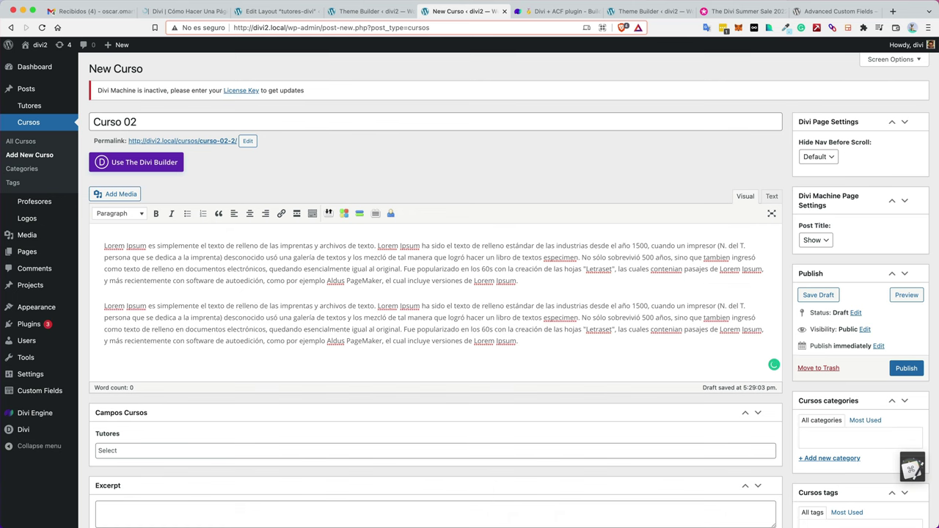
Assign Tutor 02 and Tutor 03 to the new course, publish it and view its page
scroll(181, 296, "down", 3)
left_click(123, 354)
left_click(151, 386)
left_click(151, 355)
left_click(132, 399)
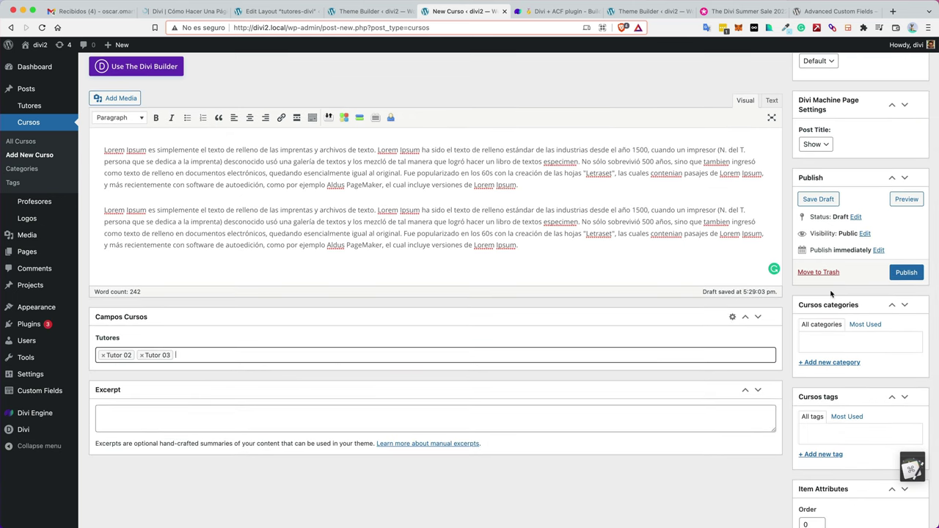
left_click(906, 272)
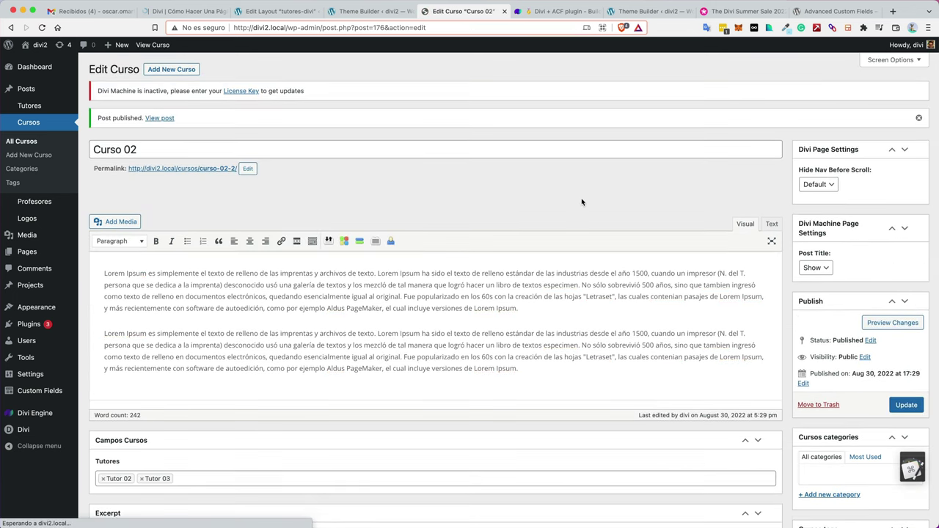
left_click(147, 46)
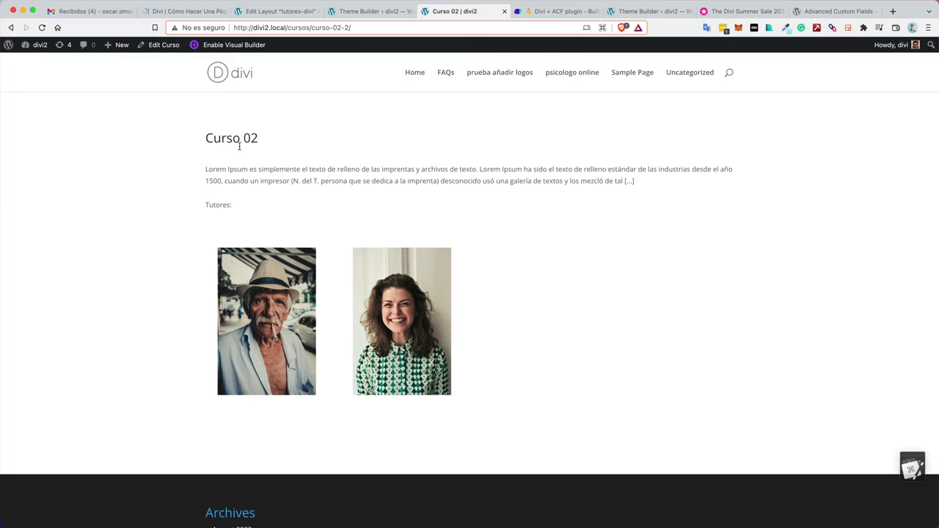
Compare the tutores-divi loop layout and the All Cursos body layout with the published Curso 02 page
left_click(351, 12)
left_click(283, 11)
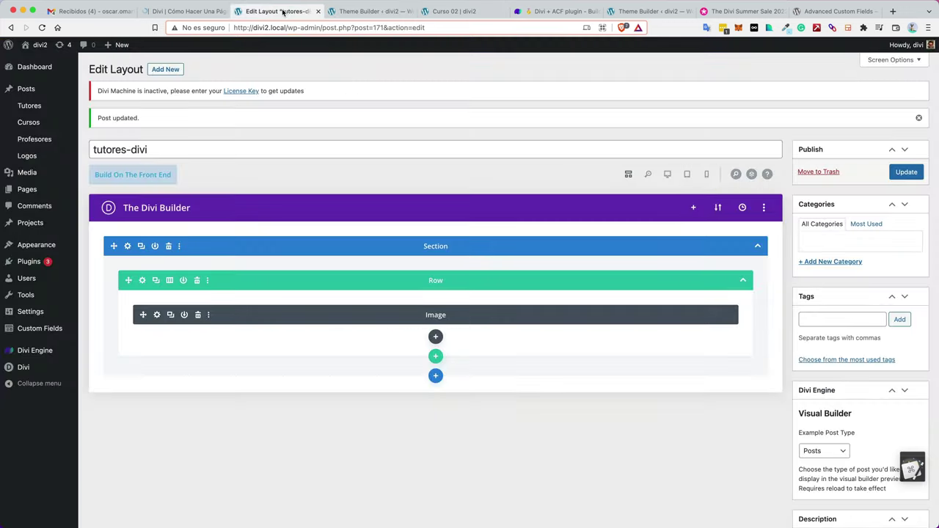
left_click(359, 11)
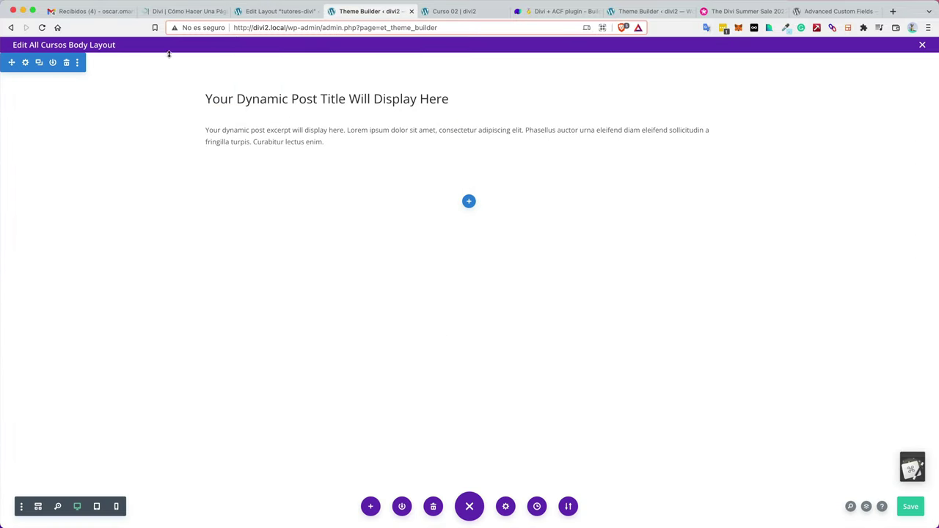
left_click(446, 12)
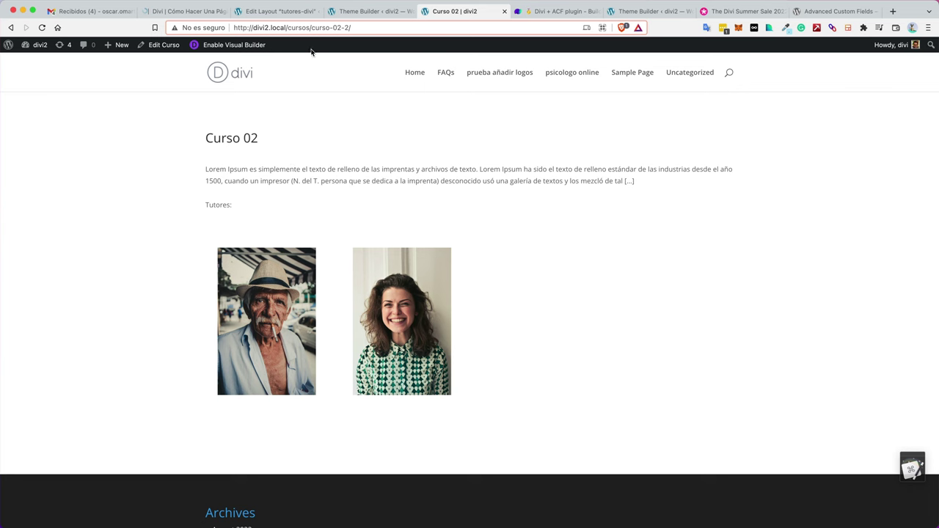
left_click(286, 13)
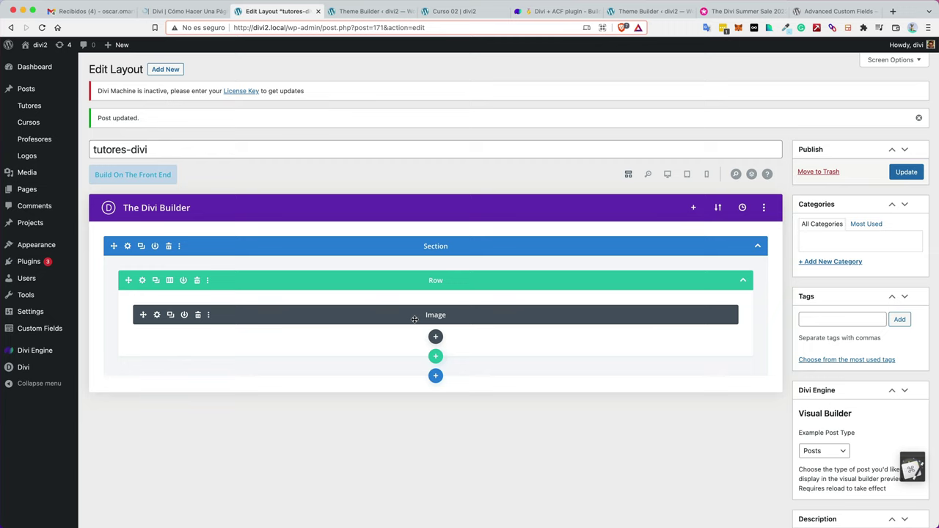
left_click(470, 12)
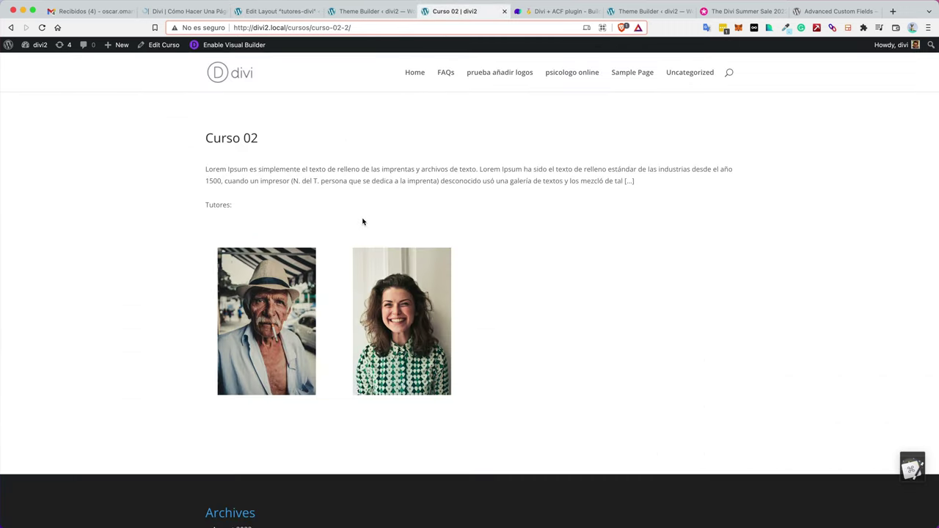